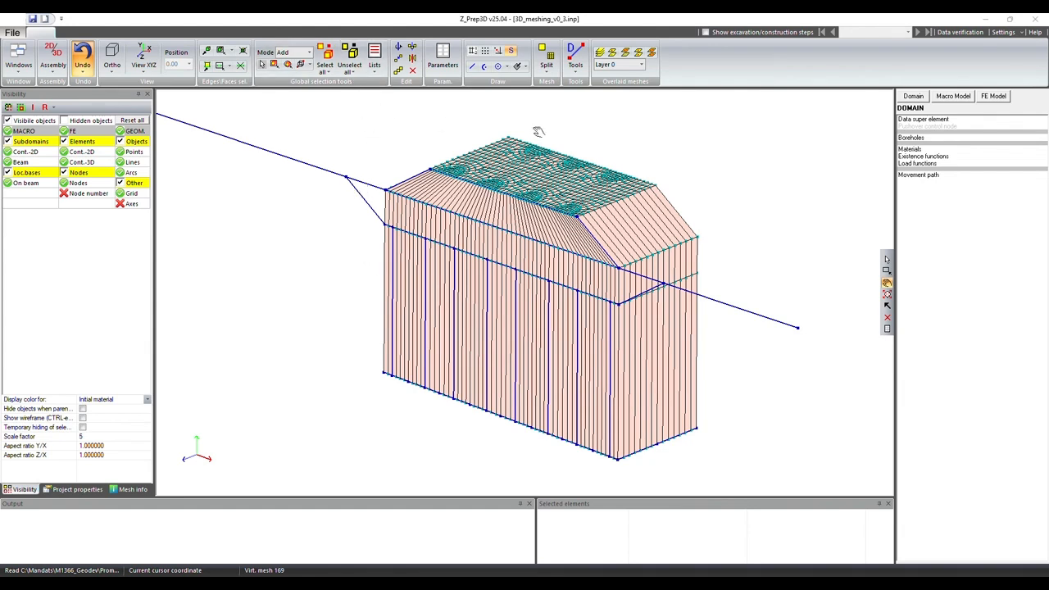
Step: Draw a line from the wall's lower corner (-2.85, 2.037166, 0) to the upper corner (-2.83117, 2.697762, 0) at the model's front-left edge
{"action": "left_click", "coordinate": [473, 66]}
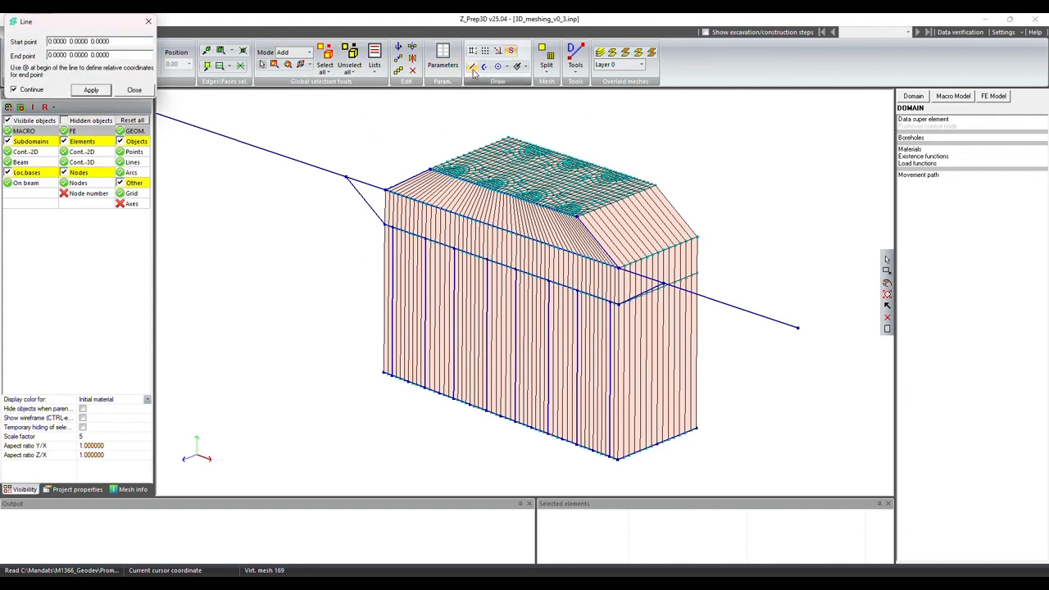
{"action": "left_click", "coordinate": [384, 223]}
{"action": "left_click", "coordinate": [386, 190]}
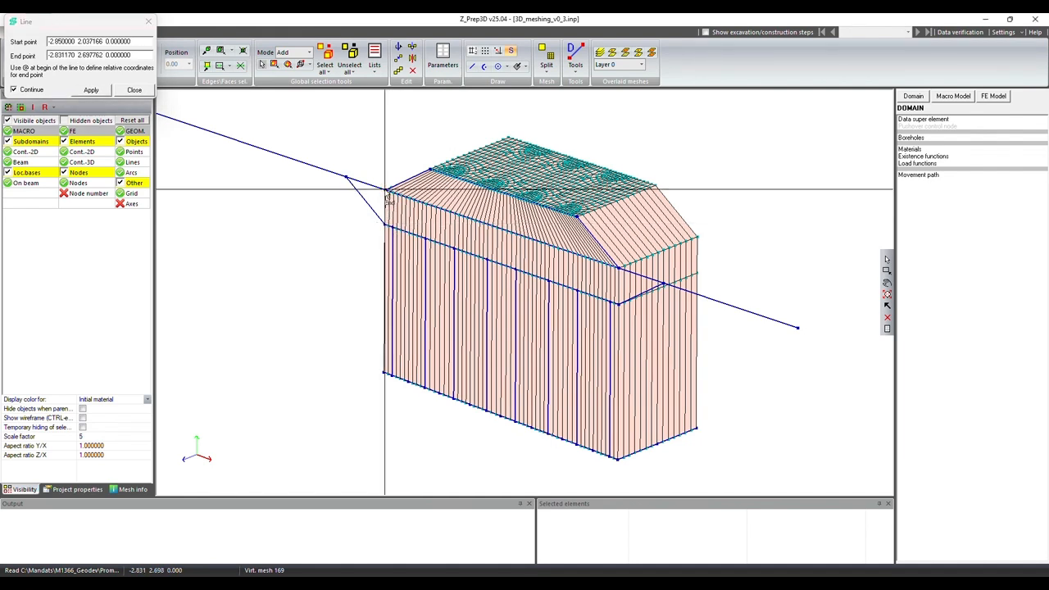
{"action": "key", "text": "Escape"}
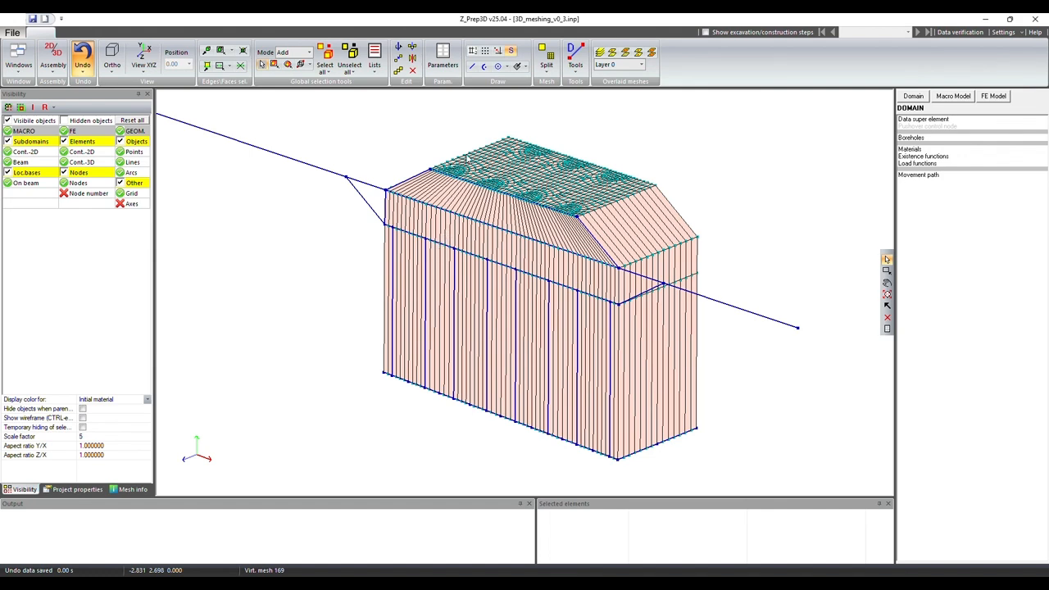
Step: Copy the short upper line segment beside the front-left corner downward by the vector picked between the new line's upper and lower endpoints
{"action": "left_click", "coordinate": [575, 70]}
{"action": "left_click", "coordinate": [578, 95]}
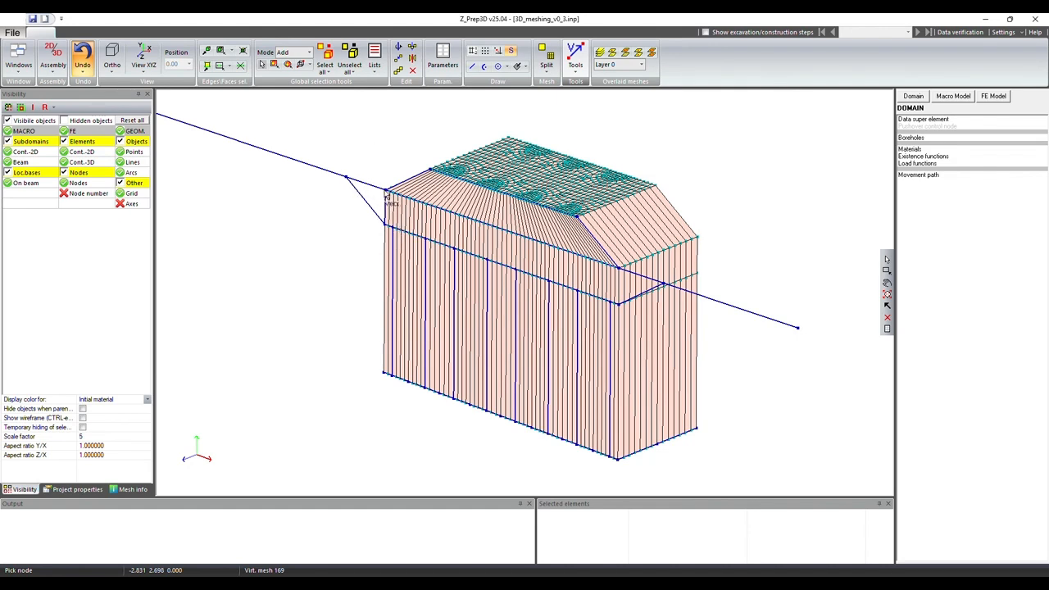
{"action": "left_click", "coordinate": [386, 191]}
{"action": "left_click", "coordinate": [385, 226]}
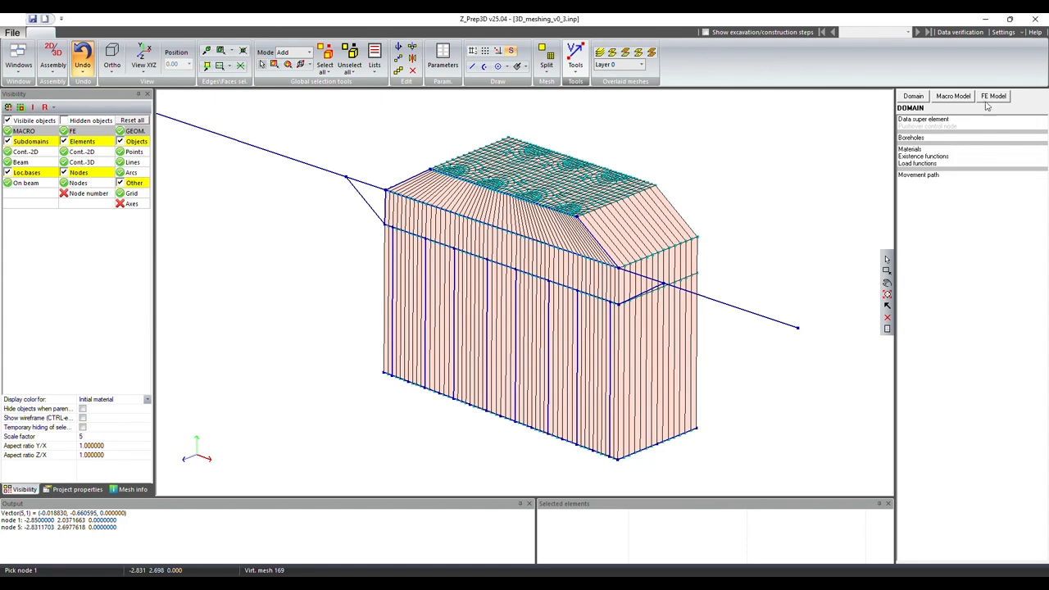
{"action": "left_click", "coordinate": [953, 96]}
{"action": "left_click", "coordinate": [912, 127]}
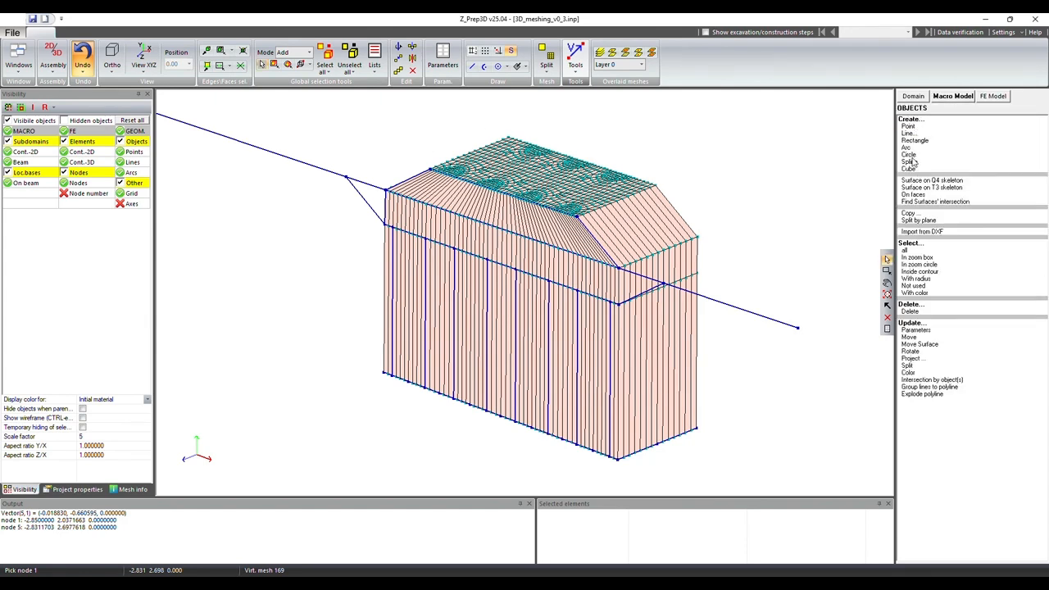
{"action": "left_click", "coordinate": [915, 214]}
{"action": "left_click", "coordinate": [370, 185]}
{"action": "left_click", "coordinate": [576, 328]}
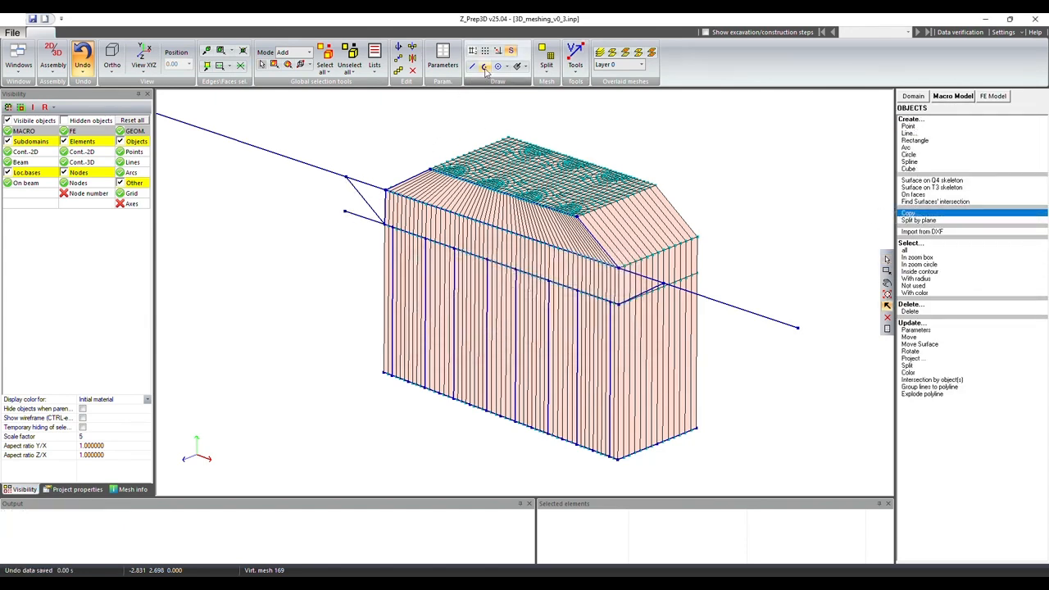
Step: Draw a line joining the outer ends of the original and copied segments to close the quadrilateral
{"action": "left_click", "coordinate": [473, 67]}
{"action": "left_click", "coordinate": [346, 176]}
{"action": "left_click", "coordinate": [344, 212]}
{"action": "left_click", "coordinate": [135, 89]}
Step: Hide the 3D continuum elements and the nodes so the quadrilateral's contour lines are exposed
{"action": "left_click", "coordinate": [64, 162]}
{"action": "left_click", "coordinate": [888, 284]}
{"action": "left_click_drag", "start_coordinate": [624, 340], "coordinate": [711, 296]}
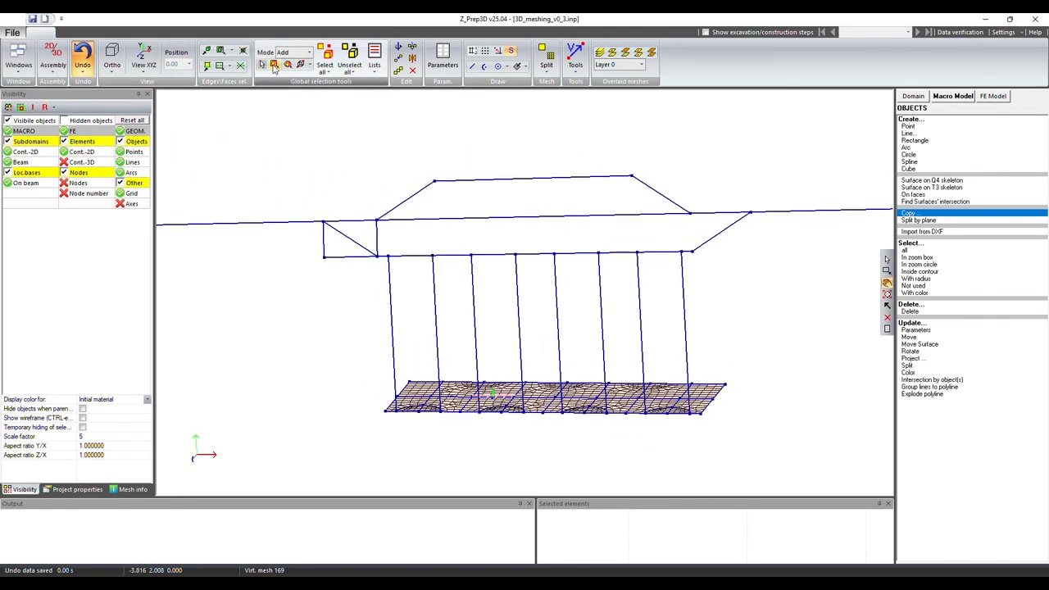
{"action": "left_click", "coordinate": [275, 66]}
{"action": "left_click_drag", "start_coordinate": [304, 207], "coordinate": [387, 276]}
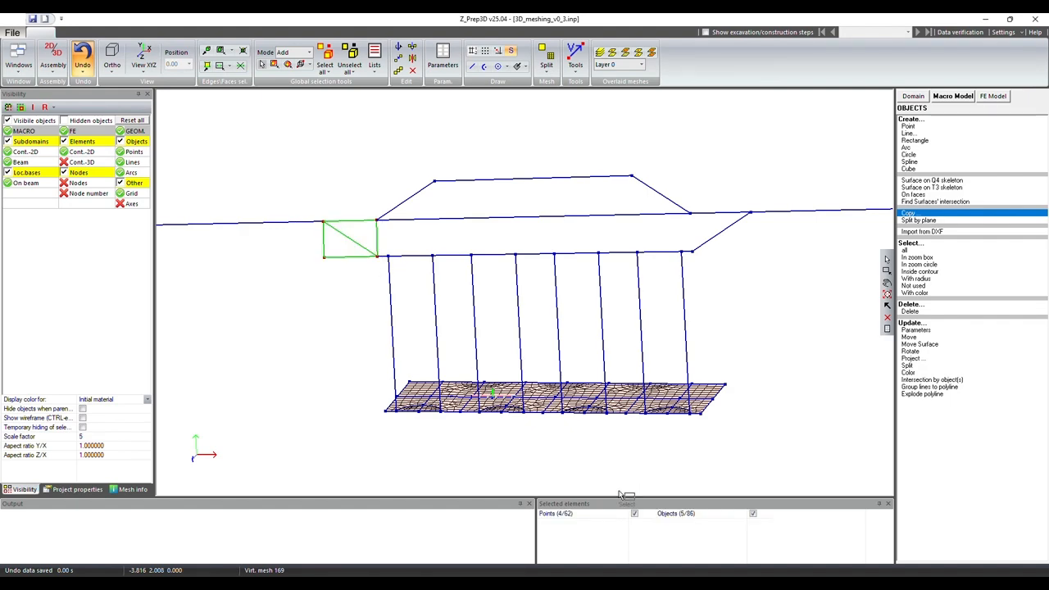
{"action": "left_click", "coordinate": [351, 58]}
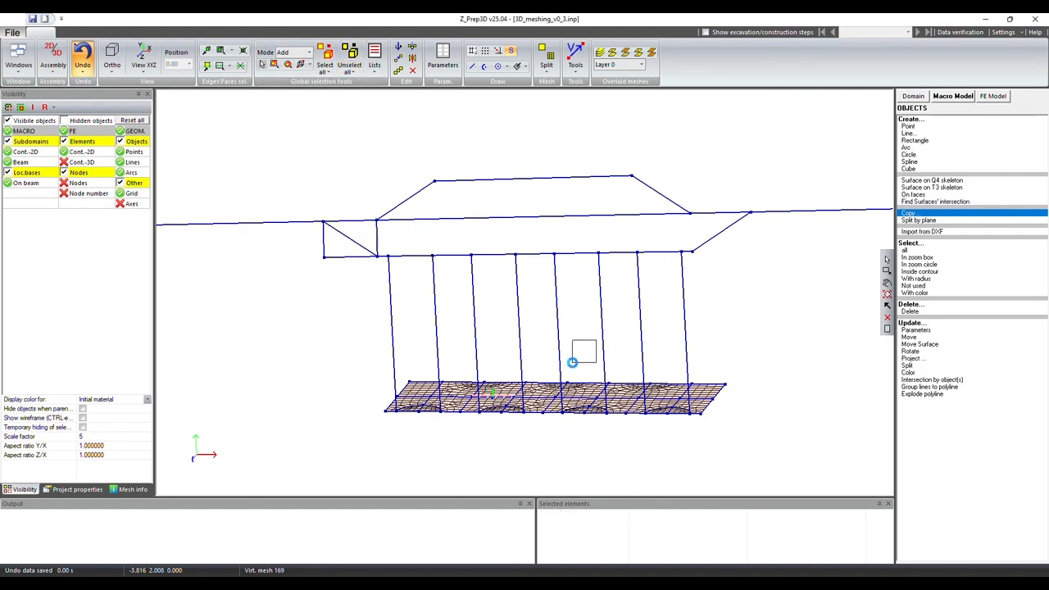
Step: Create a 2D continuum subdomain on the contour of the quadrilateral's lower outer triangle
{"action": "left_click", "coordinate": [887, 283]}
{"action": "left_click_drag", "start_coordinate": [777, 336], "coordinate": [731, 362]}
{"action": "left_click", "coordinate": [959, 97]}
{"action": "left_click", "coordinate": [922, 152]}
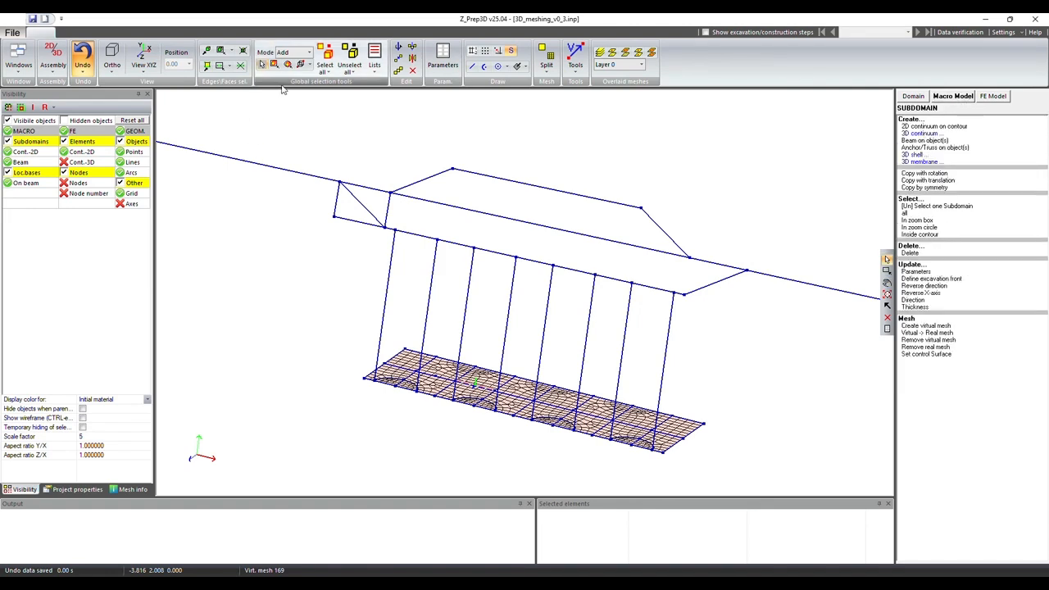
{"action": "left_click_drag", "start_coordinate": [315, 170], "coordinate": [386, 242]}
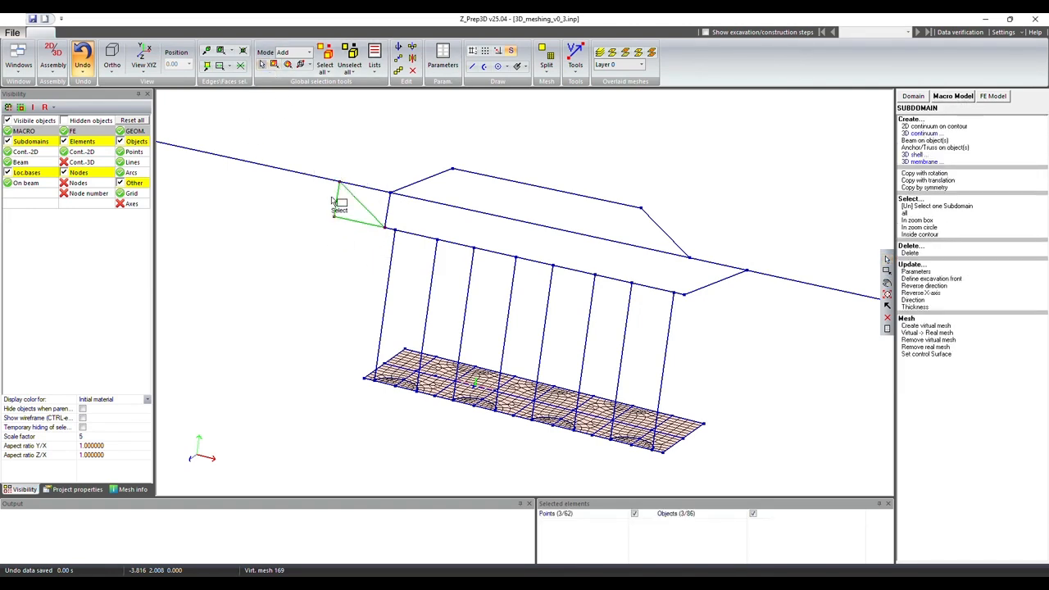
{"action": "left_click", "coordinate": [946, 127]}
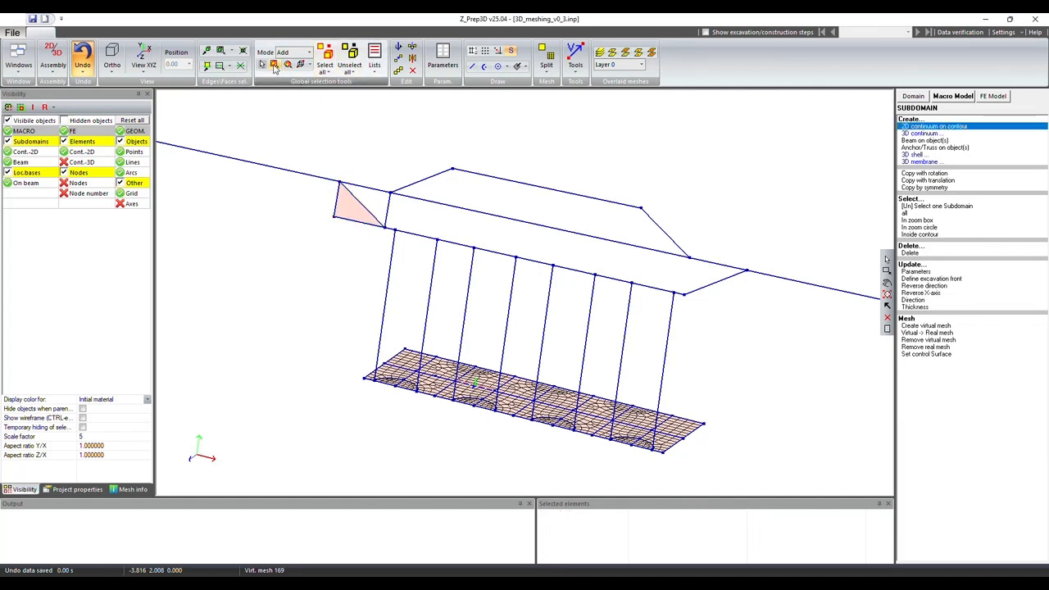
Step: Create a 2D continuum subdomain on the contour of the upper triangle adjoining the block, and clear the selection
{"action": "left_click", "coordinate": [274, 65]}
{"action": "left_click_drag", "start_coordinate": [336, 174], "coordinate": [391, 230]}
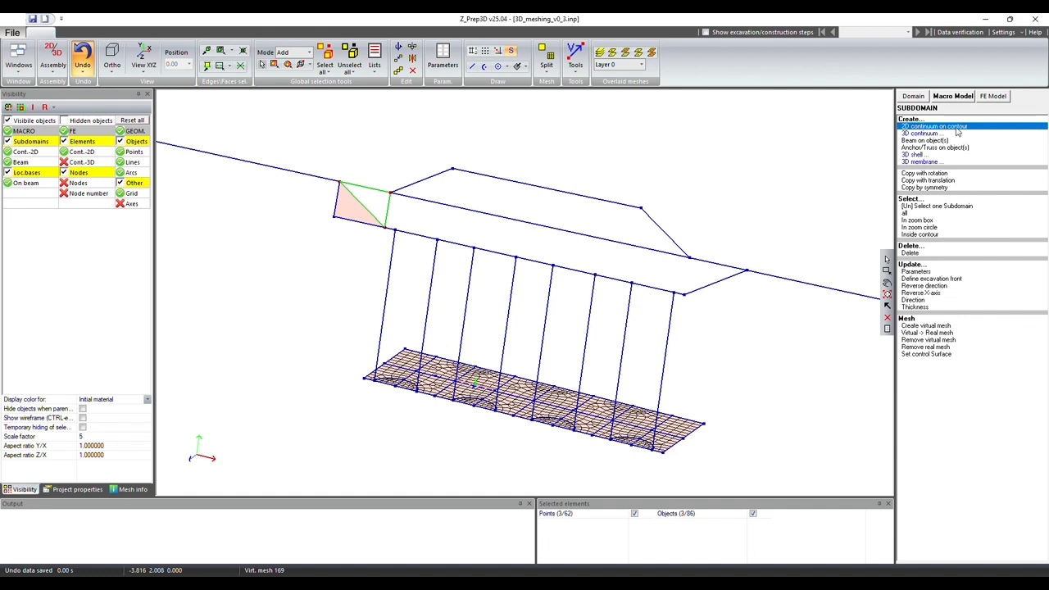
{"action": "left_click", "coordinate": [956, 127]}
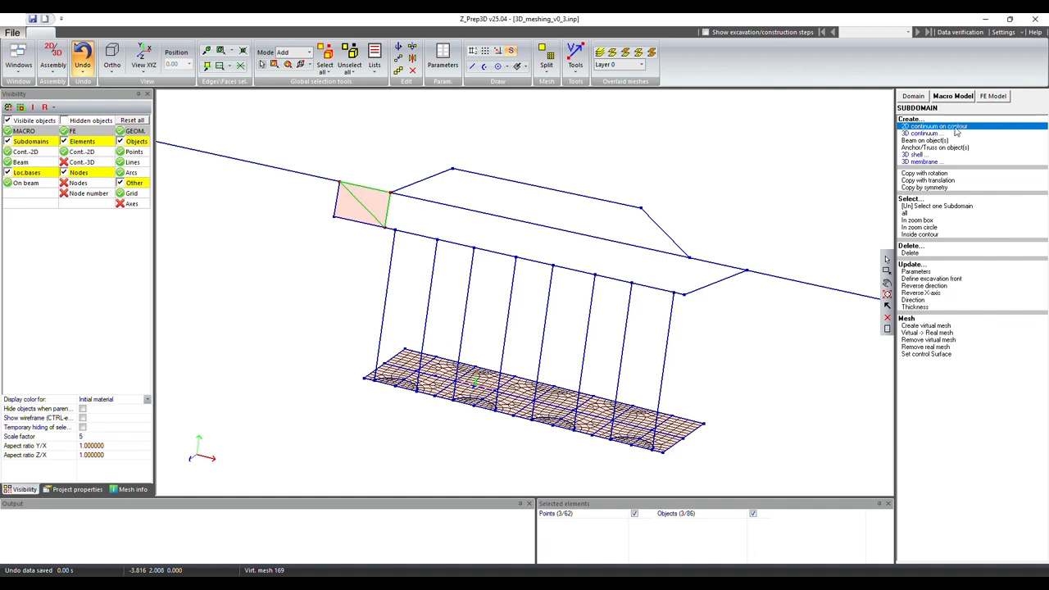
{"action": "left_click", "coordinate": [356, 56]}
Step: Create a structured virtual mesh on the upper triangle with triangular mapping, splitting edges 1-2, 2-3 and 3-1 into 6, 6 and 4
{"action": "left_click", "coordinate": [925, 325]}
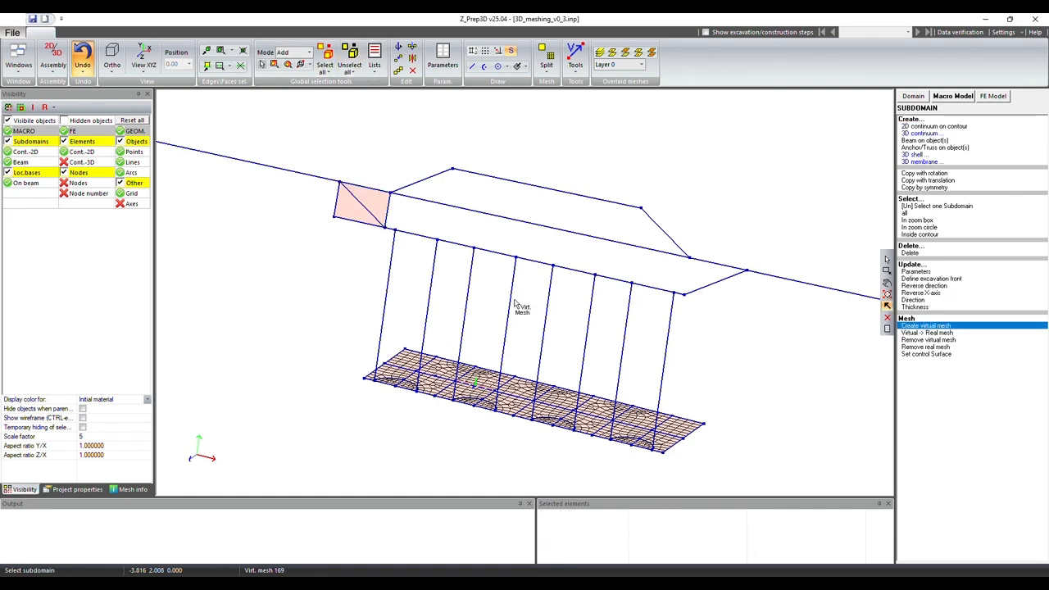
{"action": "left_click", "coordinate": [383, 207]}
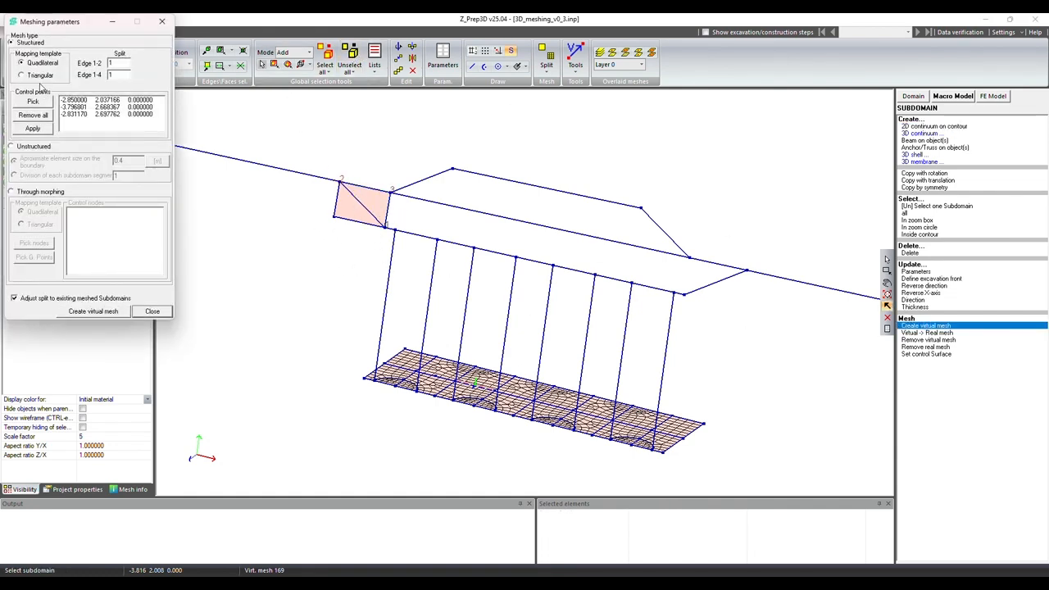
{"action": "left_click", "coordinate": [37, 77]}
{"action": "type", "text": "6"}
{"action": "left_click", "coordinate": [127, 87]}
{"action": "left_click", "coordinate": [125, 104]}
{"action": "left_click", "coordinate": [94, 311]}
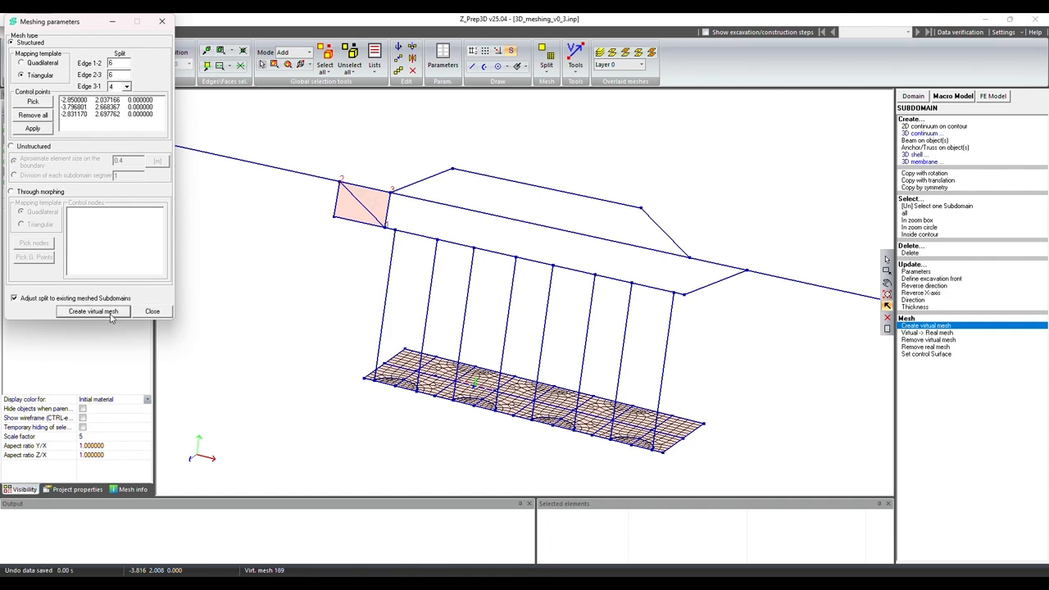
Step: Create a structured virtual mesh on the lower triangle with triangular mapping, splitting edges 1-2, 2-3 and 3-1 into 6, 4 and 6
{"action": "left_click", "coordinate": [344, 220]}
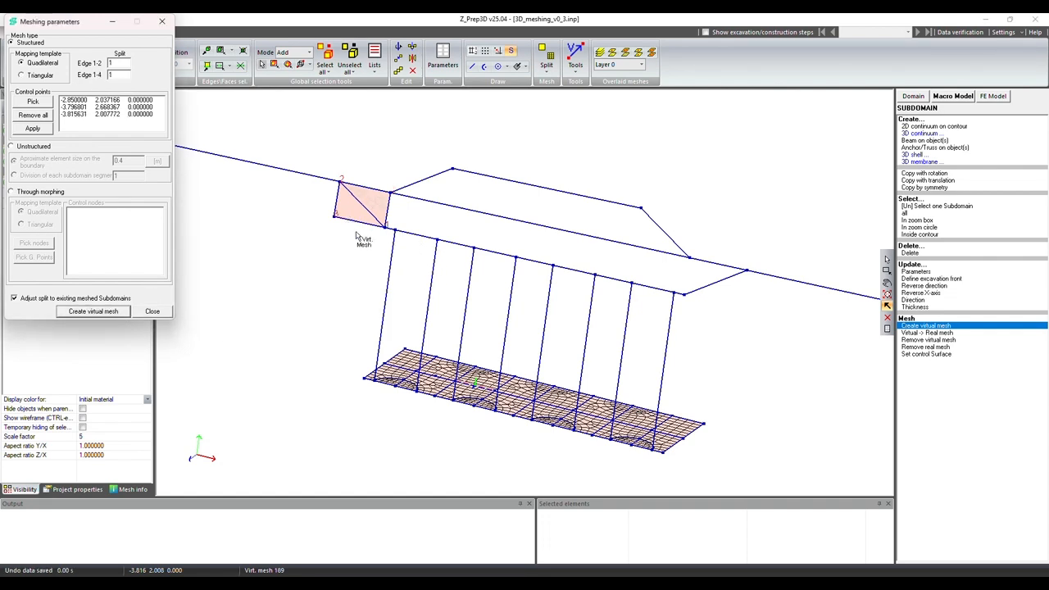
{"action": "left_click", "coordinate": [22, 75]}
{"action": "double_click", "coordinate": [124, 62]}
{"action": "type", "text": "8"}
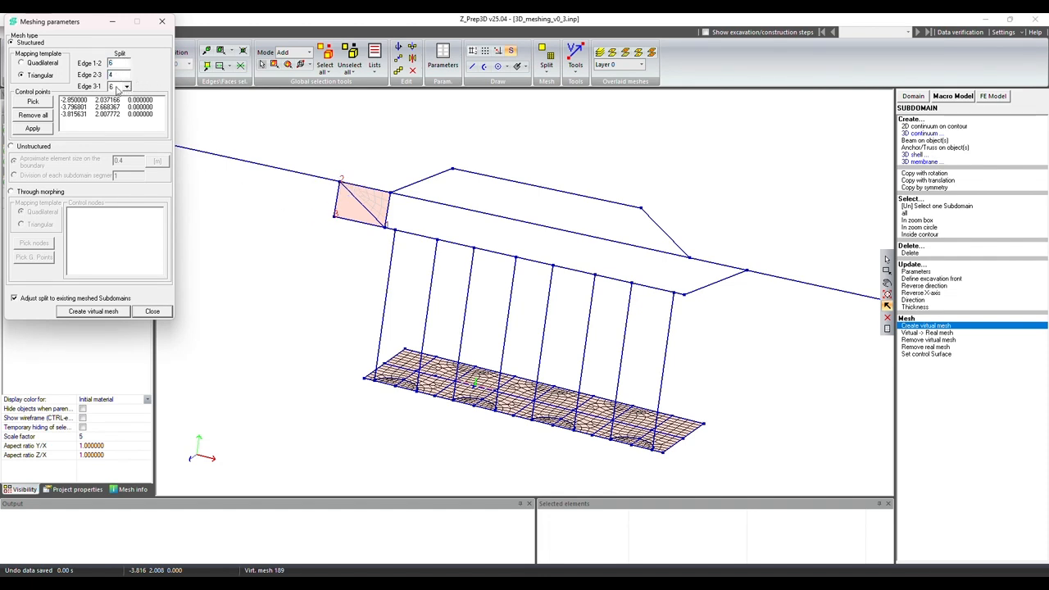
{"action": "left_click", "coordinate": [126, 86]}
{"action": "left_click", "coordinate": [126, 103]}
{"action": "left_click", "coordinate": [114, 314]}
{"action": "left_click", "coordinate": [152, 311]}
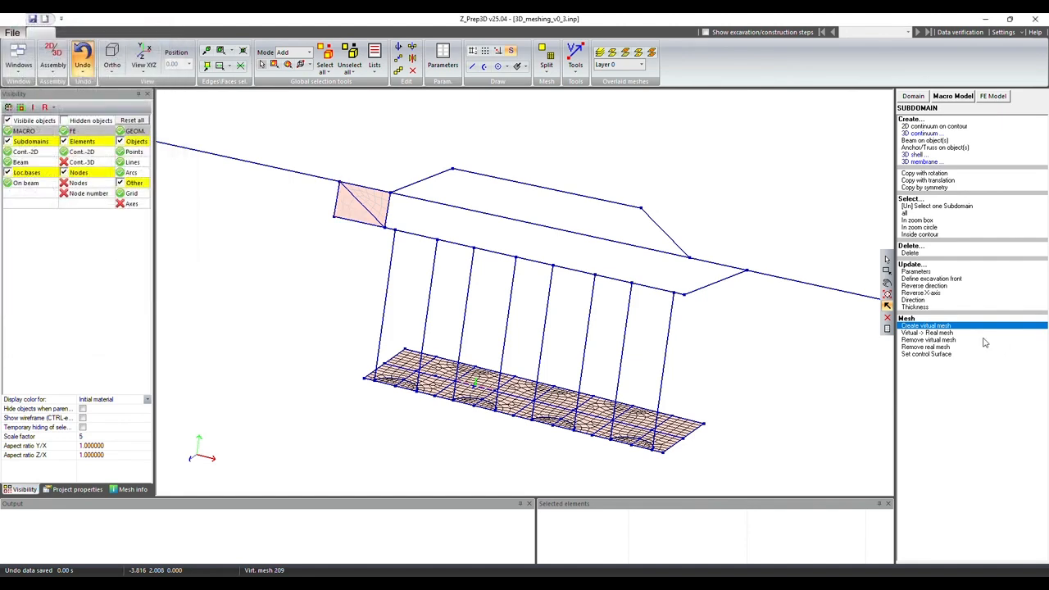
Step: Convert the virtual meshes of both triangles to real meshes and select all of their faces
{"action": "left_click", "coordinate": [934, 333]}
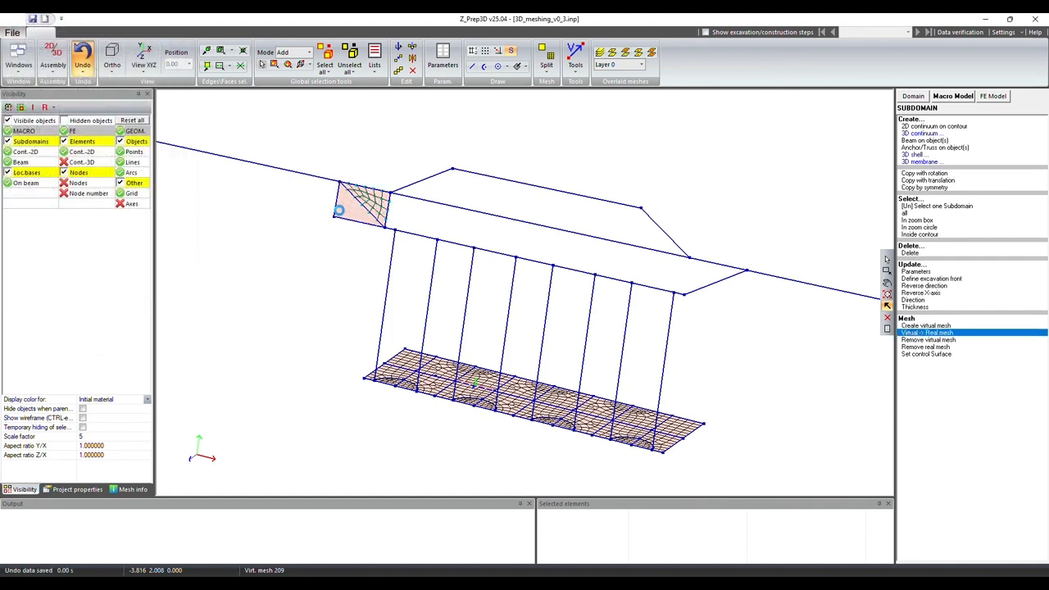
{"action": "left_click_drag", "start_coordinate": [309, 163], "coordinate": [402, 236]}
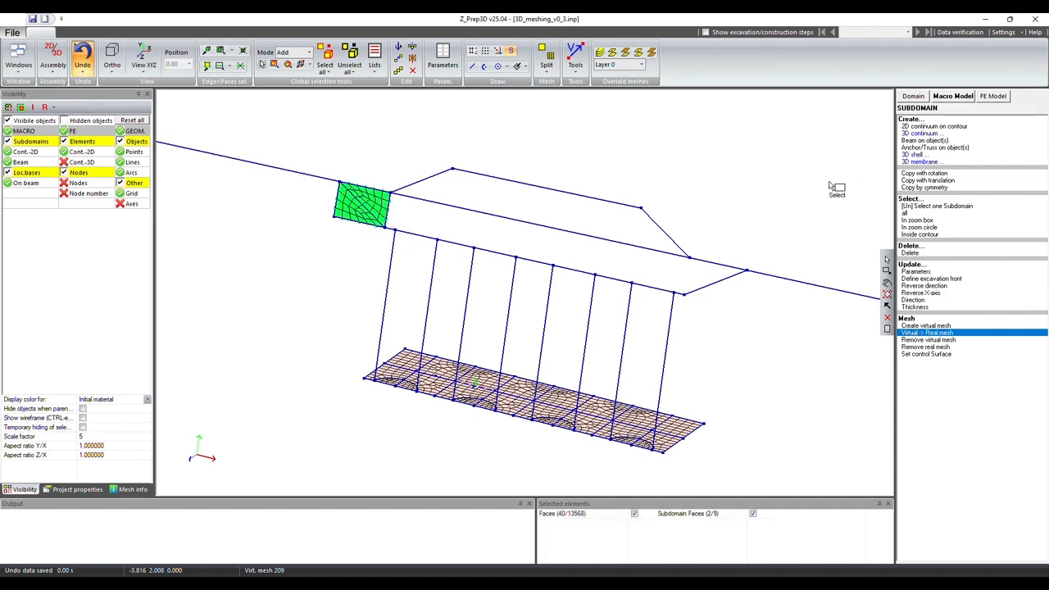
{"action": "middle_click_drag", "start_coordinate": [626, 305], "coordinate": [623, 343]}
{"action": "middle_click_drag", "start_coordinate": [410, 302], "coordinate": [369, 337]}
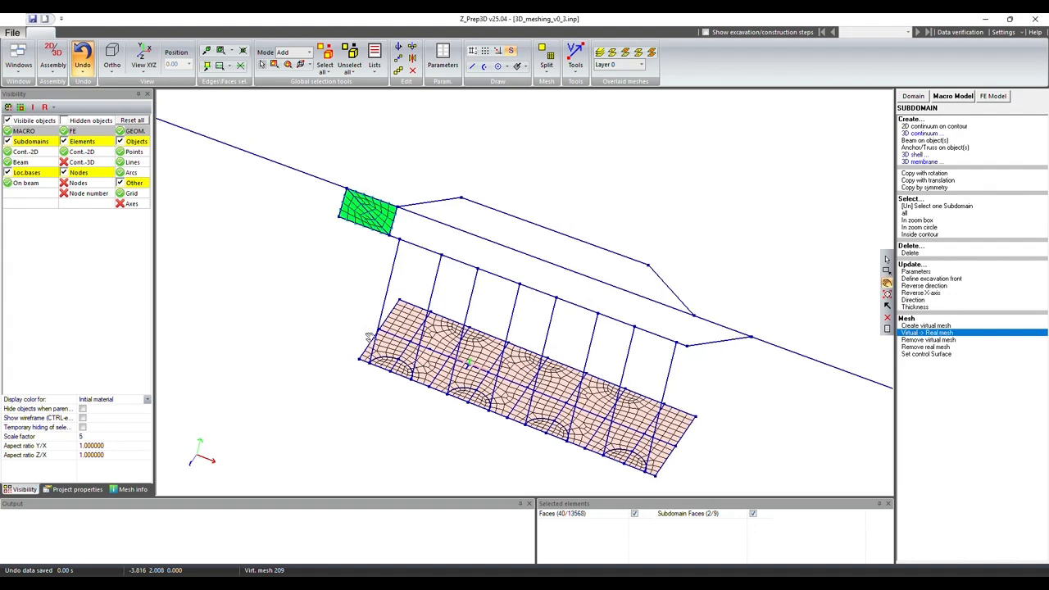
Step: Extrude the selected faces into 3D continuum by translation along the Z vector -0.142857 picked between two adjacent nodes, with step size 1 and 14 steps
{"action": "left_click", "coordinate": [993, 96]}
{"action": "left_click", "coordinate": [922, 153]}
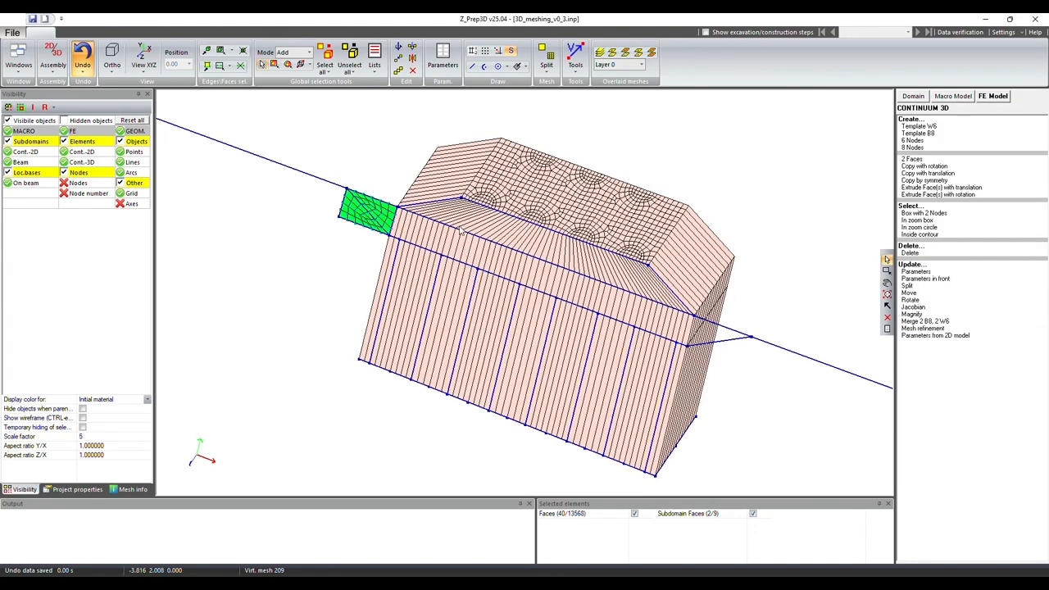
{"action": "left_click", "coordinate": [575, 62]}
{"action": "left_click", "coordinate": [598, 85]}
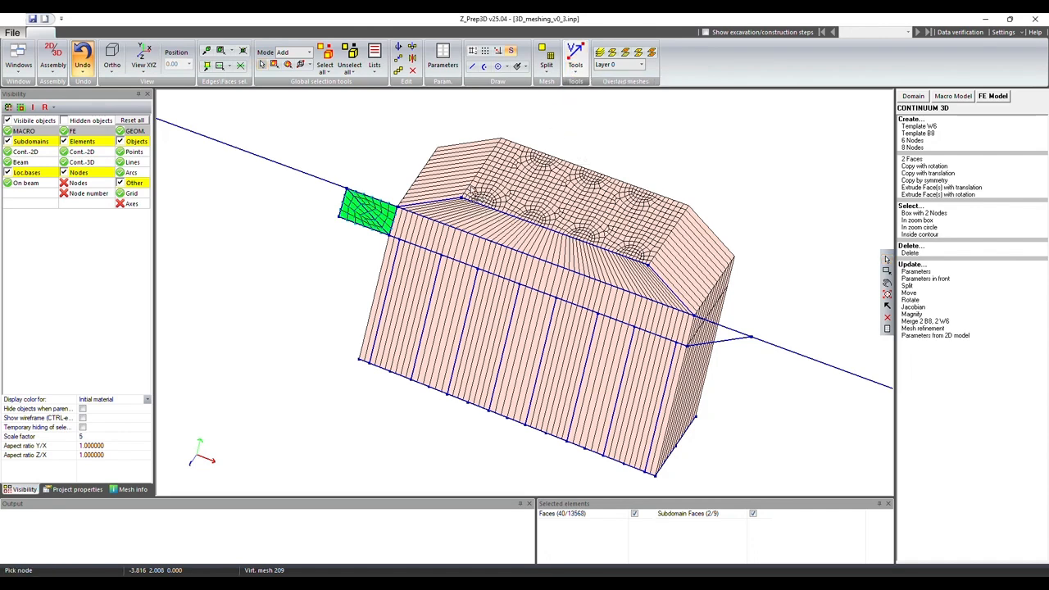
{"action": "left_click", "coordinate": [473, 190]}
{"action": "left_click", "coordinate": [474, 187]}
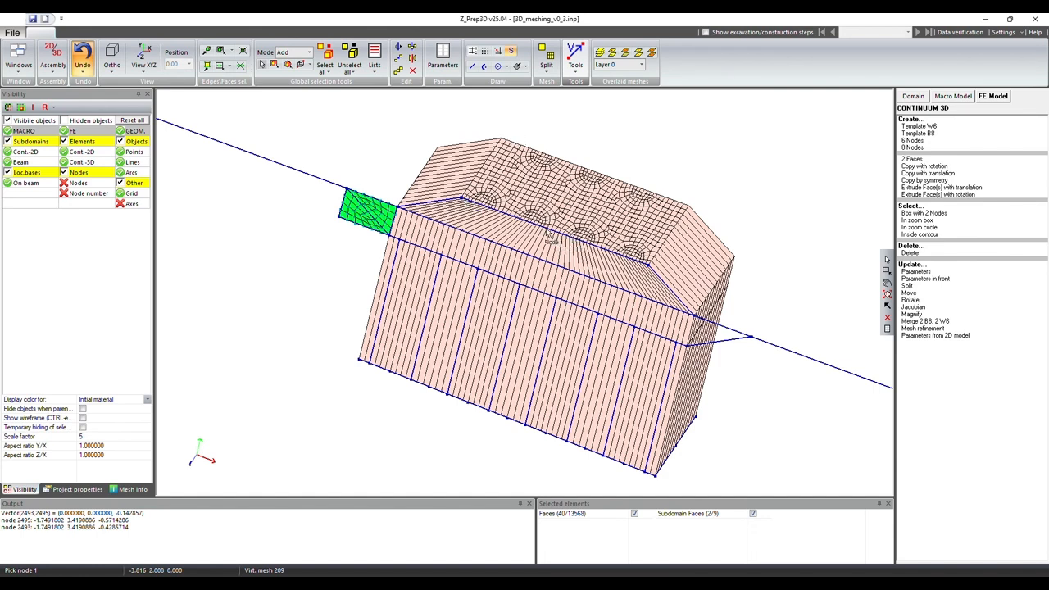
{"action": "left_click", "coordinate": [943, 189]}
{"action": "left_click", "coordinate": [534, 323]}
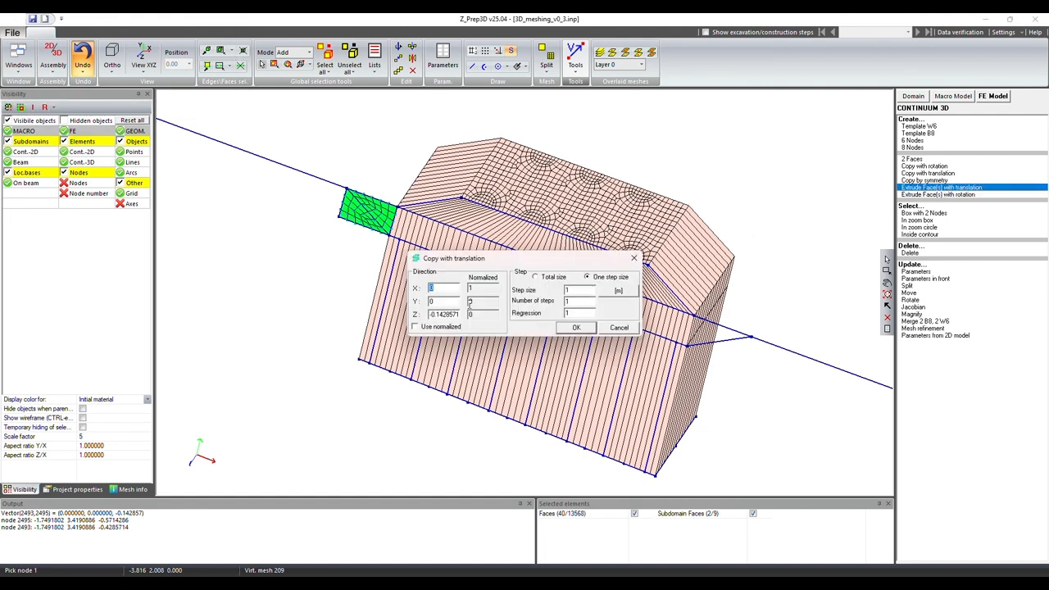
{"action": "left_click", "coordinate": [577, 328]}
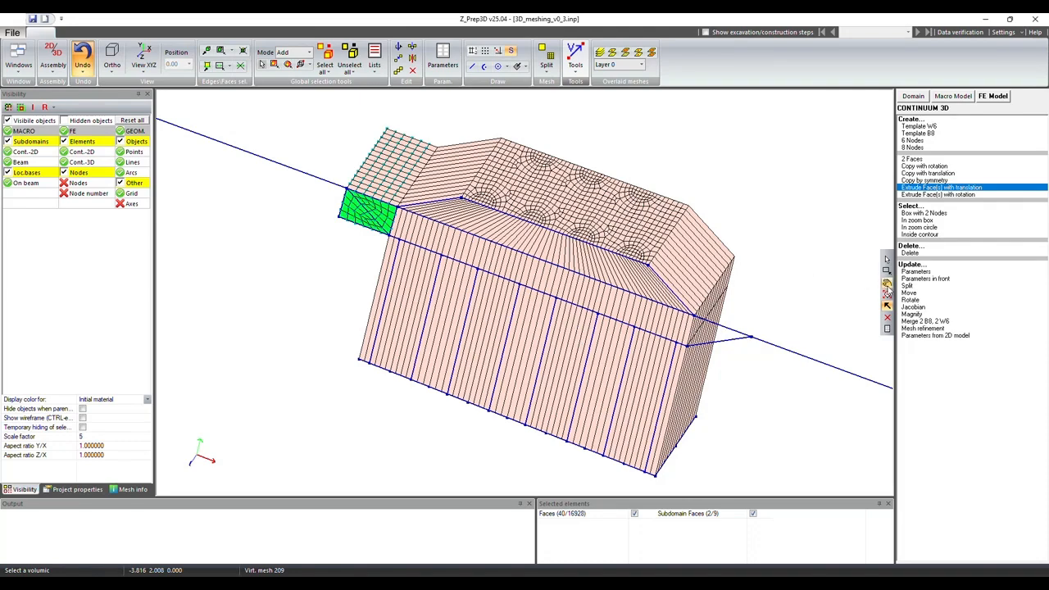
Step: Clear the face selection and select the underside faces of the newly extruded block with a two-node box between opposite corners
{"action": "middle_click_drag", "start_coordinate": [591, 336], "coordinate": [718, 235]}
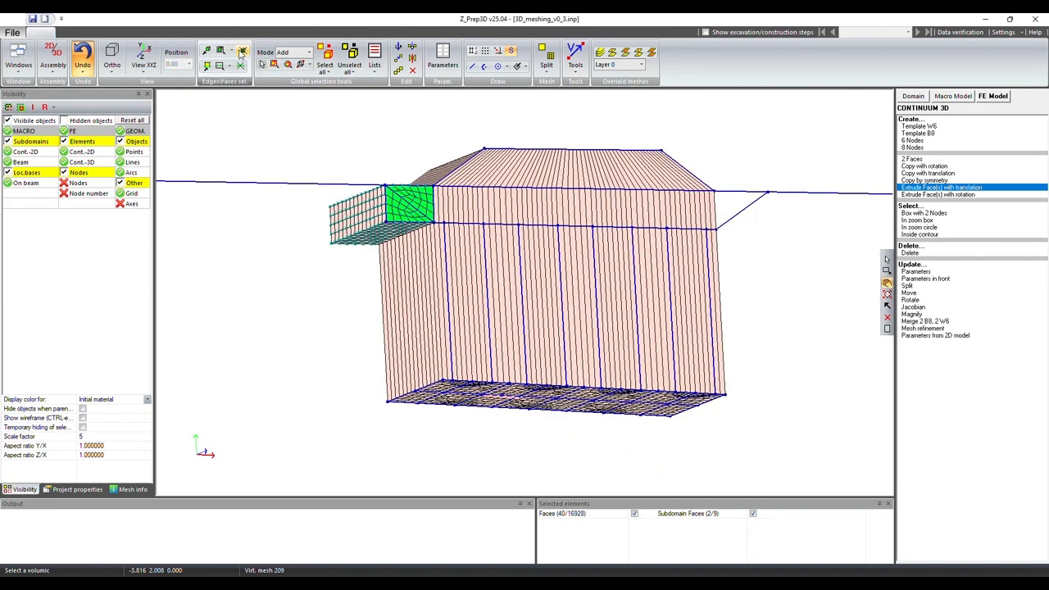
{"action": "left_click", "coordinate": [245, 52]}
{"action": "middle_click_drag", "start_coordinate": [488, 255], "coordinate": [488, 259]}
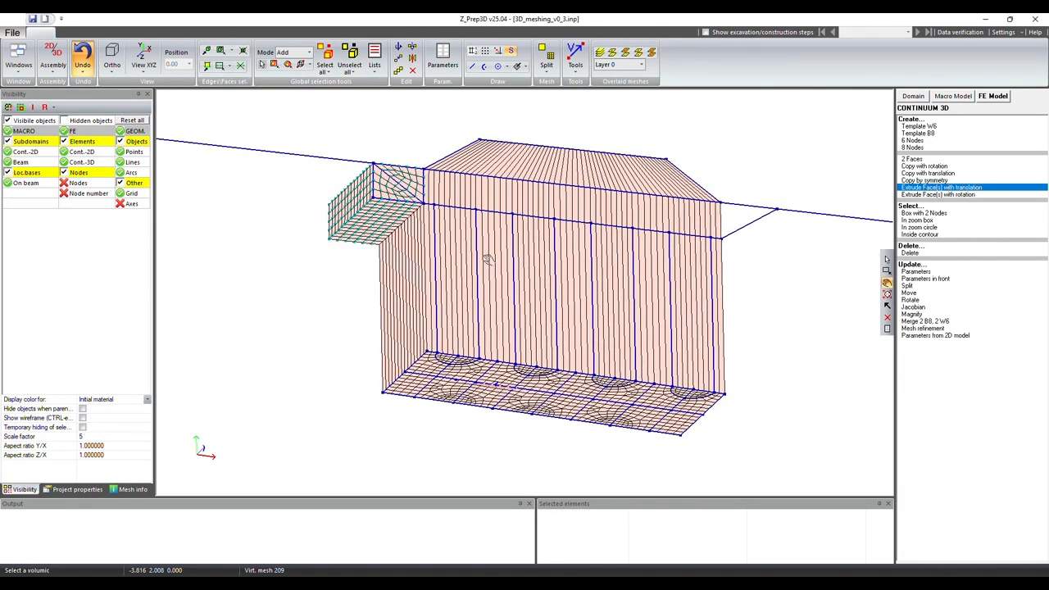
{"action": "left_click", "coordinate": [232, 50]}
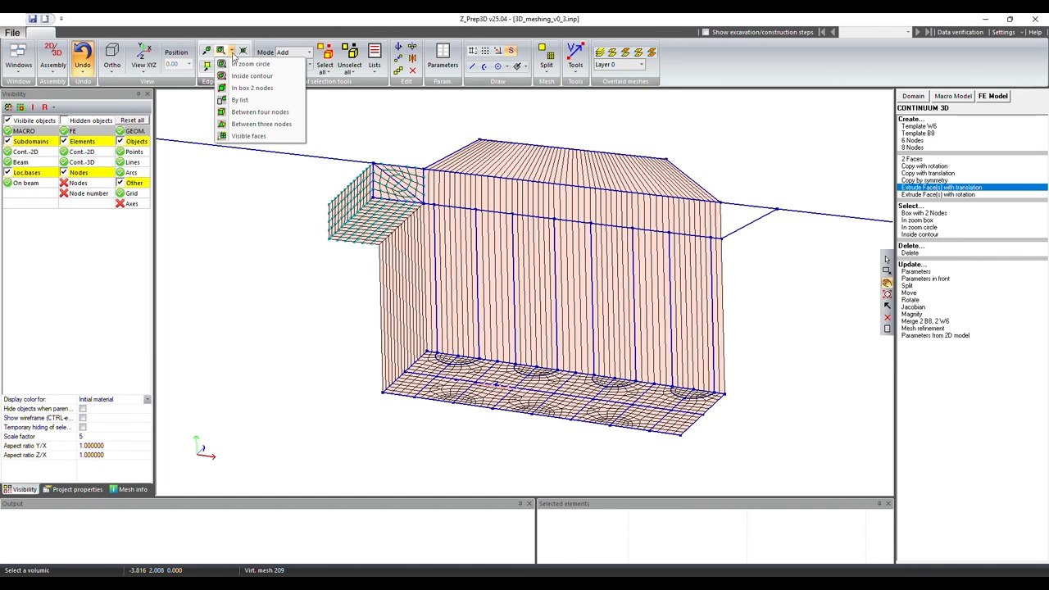
{"action": "left_click", "coordinate": [222, 92]}
{"action": "left_click", "coordinate": [331, 240]}
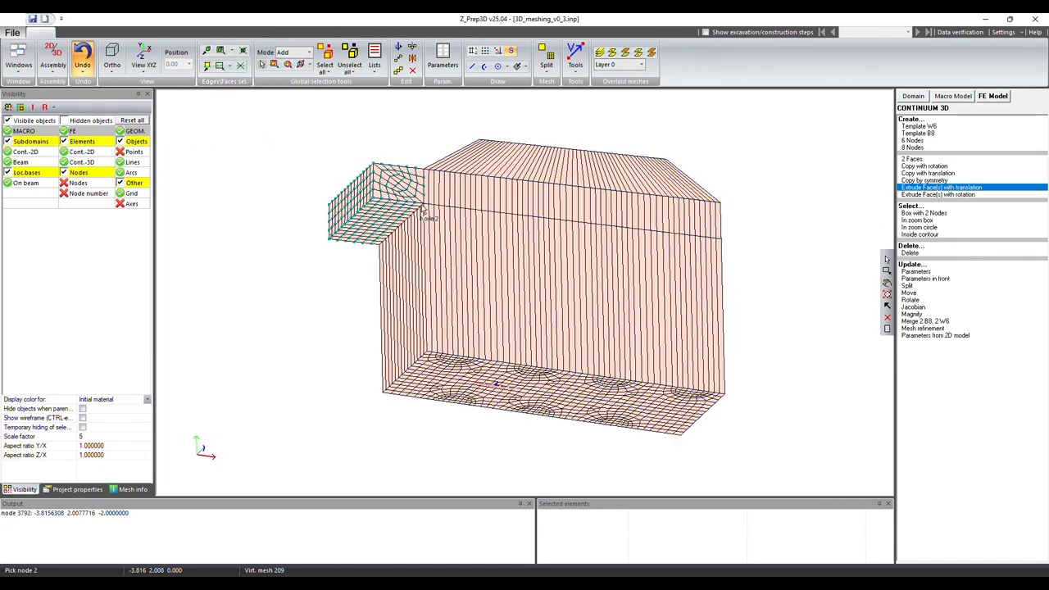
{"action": "left_click", "coordinate": [424, 207]}
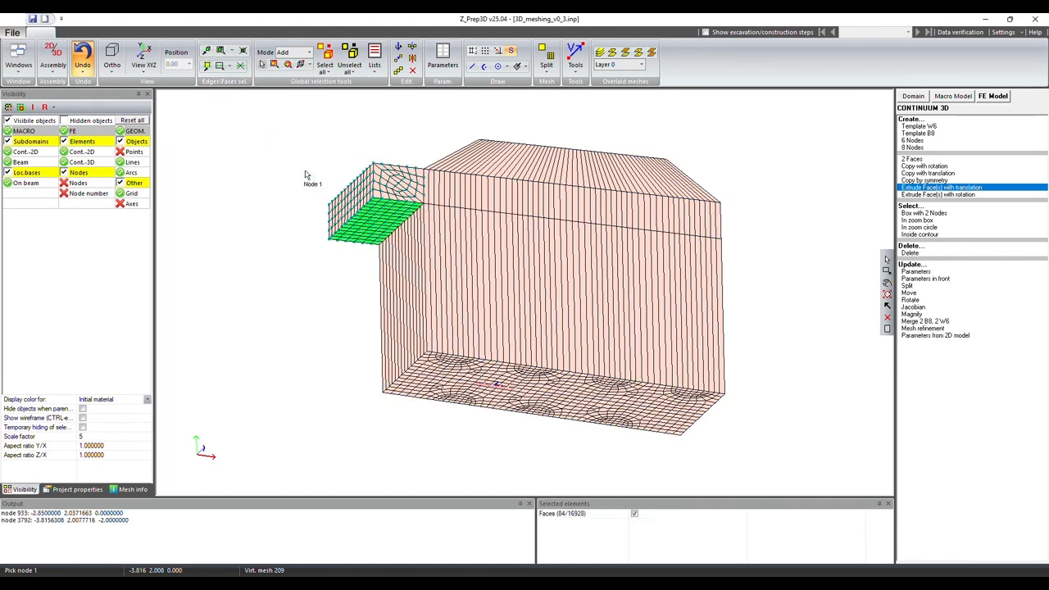
{"action": "left_click", "coordinate": [233, 52]}
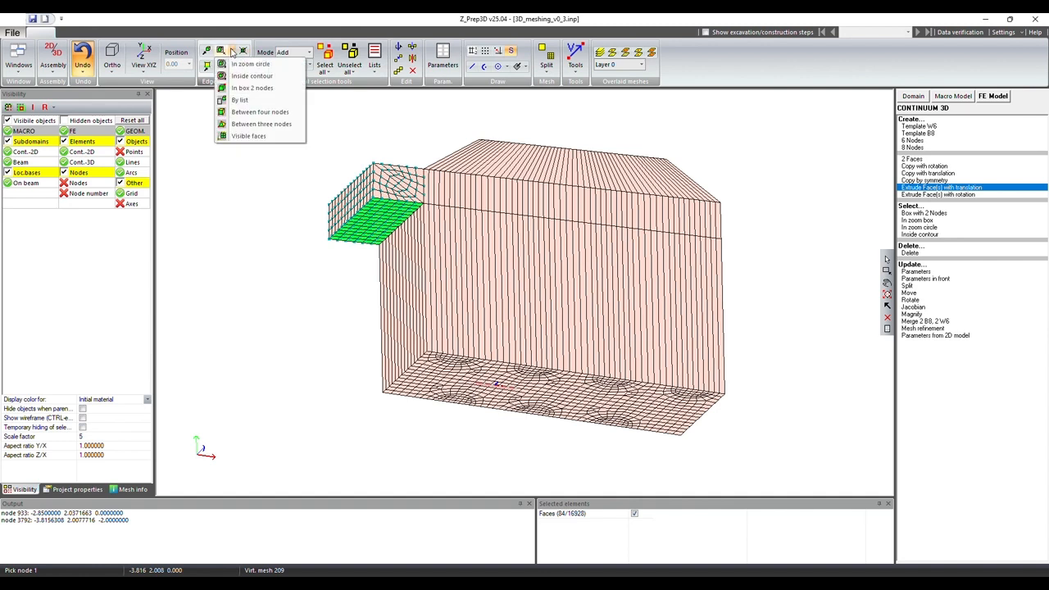
{"action": "left_click", "coordinate": [253, 88]}
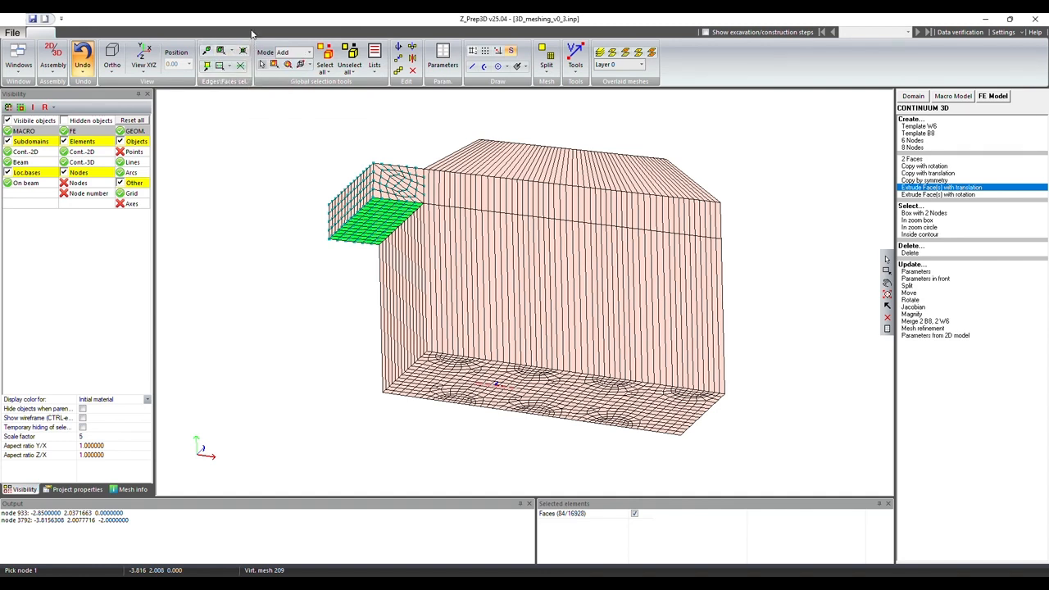
Step: Extrude the selected underside faces by translation along vector X 0, Y -4, Z 0 with step size 1 and 1 step
{"action": "left_click", "coordinate": [887, 283]}
{"action": "left_click_drag", "start_coordinate": [553, 275], "coordinate": [541, 250]}
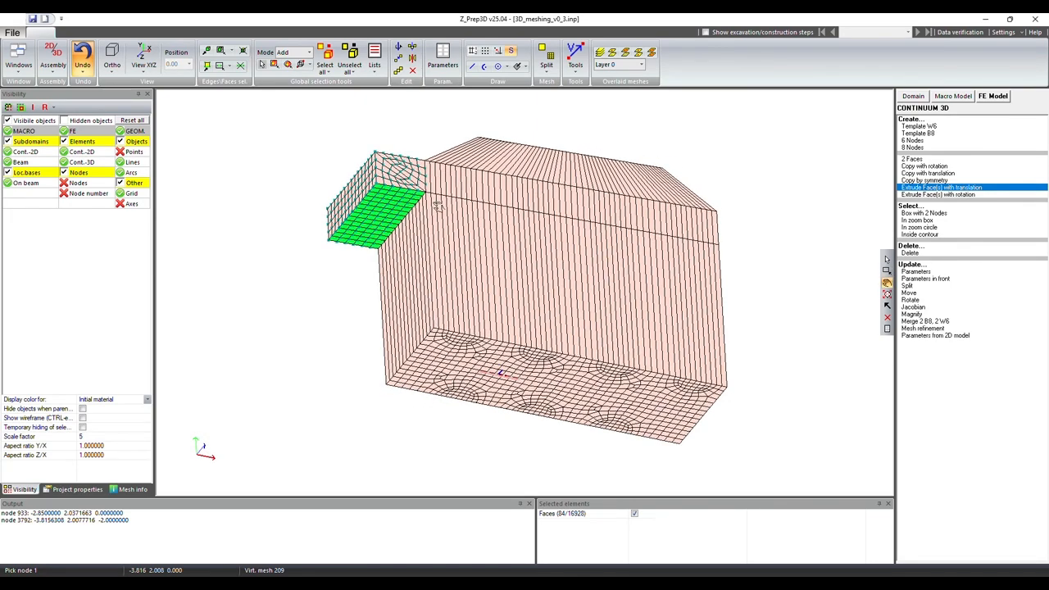
{"action": "left_click_drag", "start_coordinate": [423, 200], "coordinate": [670, 296]}
{"action": "left_click", "coordinate": [982, 188]}
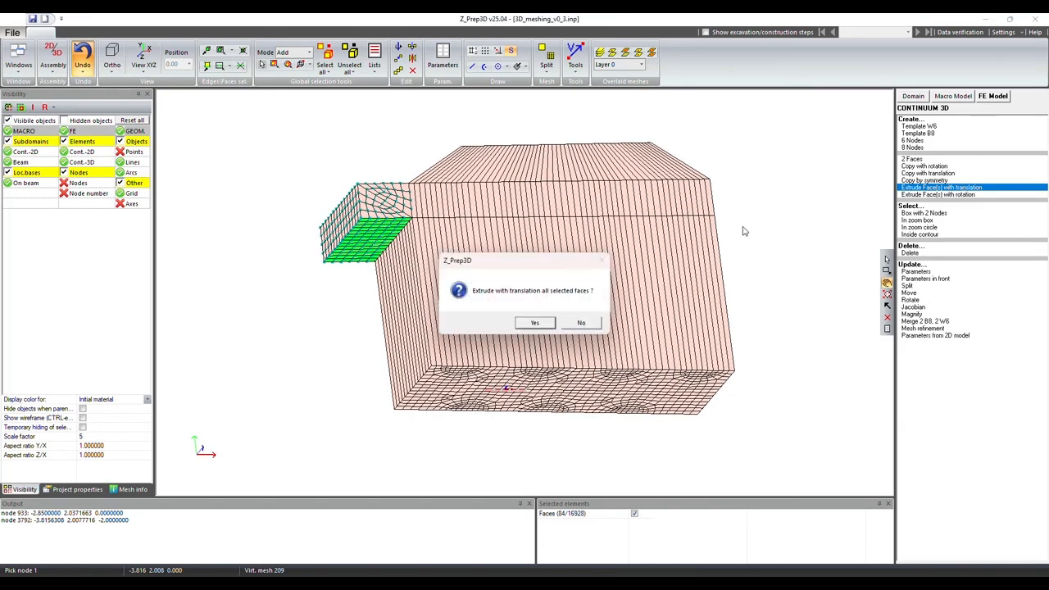
{"action": "left_click", "coordinate": [533, 324]}
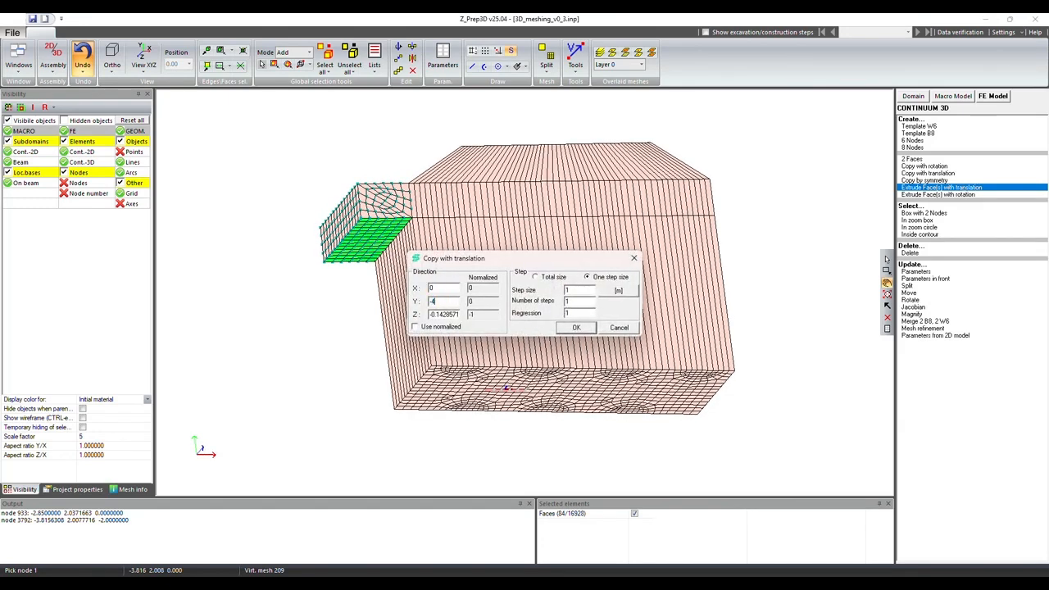
{"action": "key", "text": "Tab"}
{"action": "type", "text": "0"}
{"action": "left_click", "coordinate": [576, 328]}
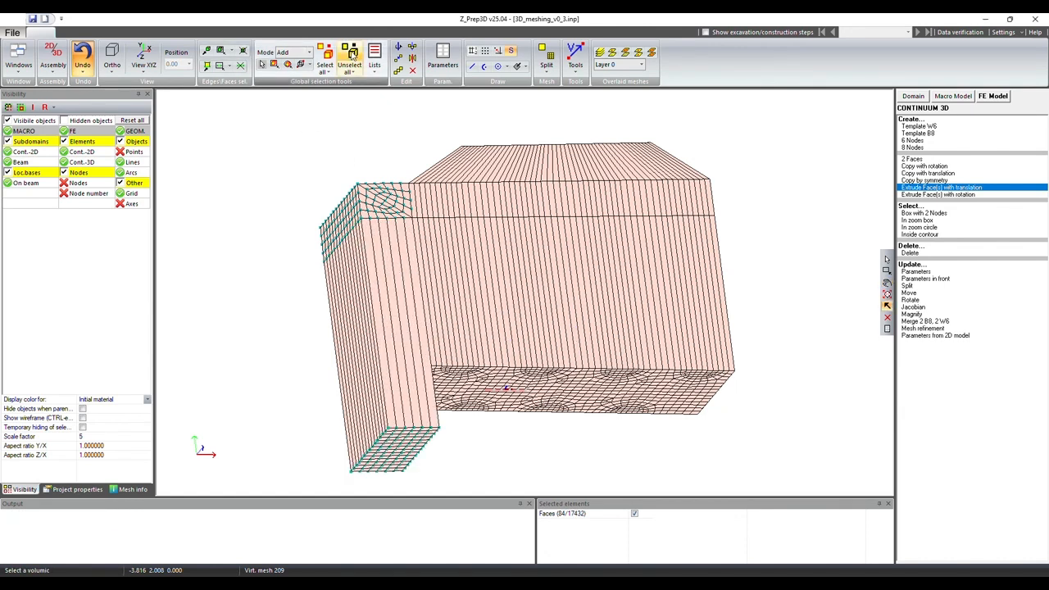
Step: Show the nodes and create an auxiliary plane through three corner nodes of the original block's base
{"action": "left_click", "coordinate": [156, 65]}
{"action": "left_click", "coordinate": [150, 96]}
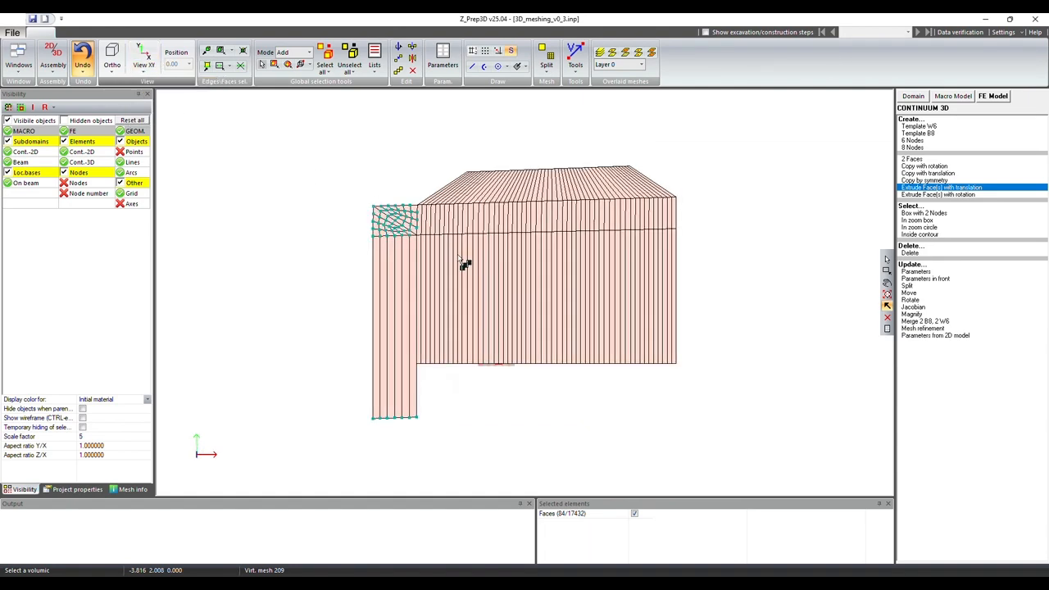
{"action": "left_click", "coordinate": [886, 285]}
{"action": "left_click_drag", "start_coordinate": [506, 361], "coordinate": [602, 371]}
{"action": "right_click_drag", "start_coordinate": [556, 388], "coordinate": [571, 259]}
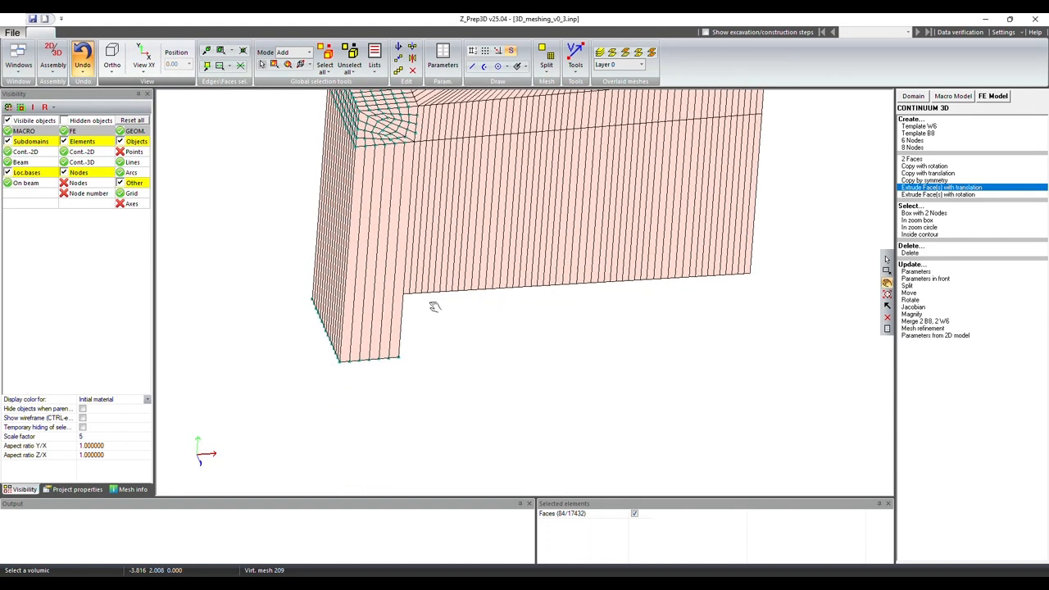
{"action": "key", "text": "n"}
{"action": "left_click", "coordinate": [526, 68]}
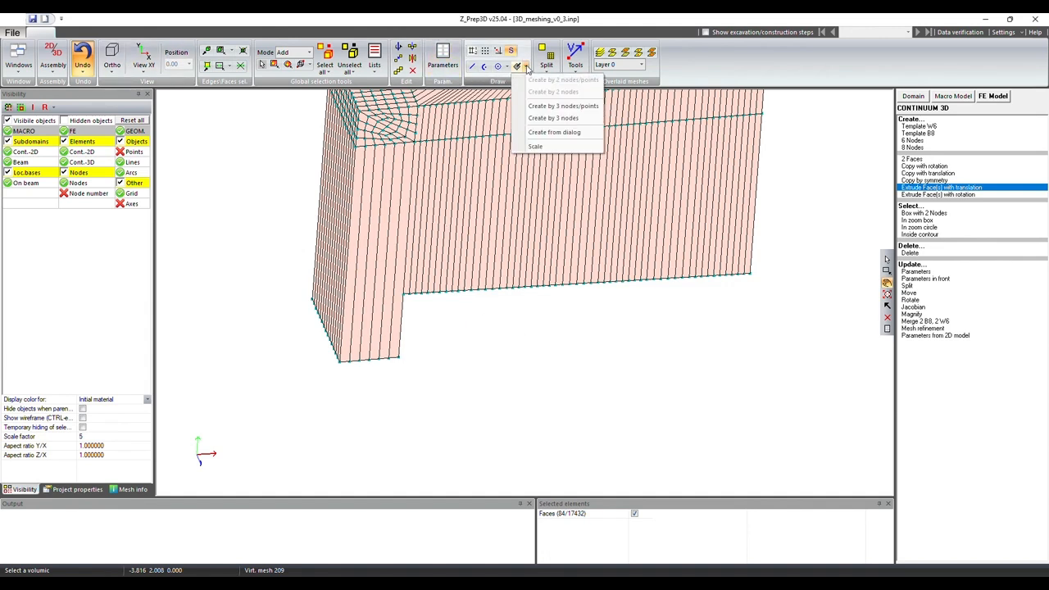
{"action": "left_click", "coordinate": [553, 118]}
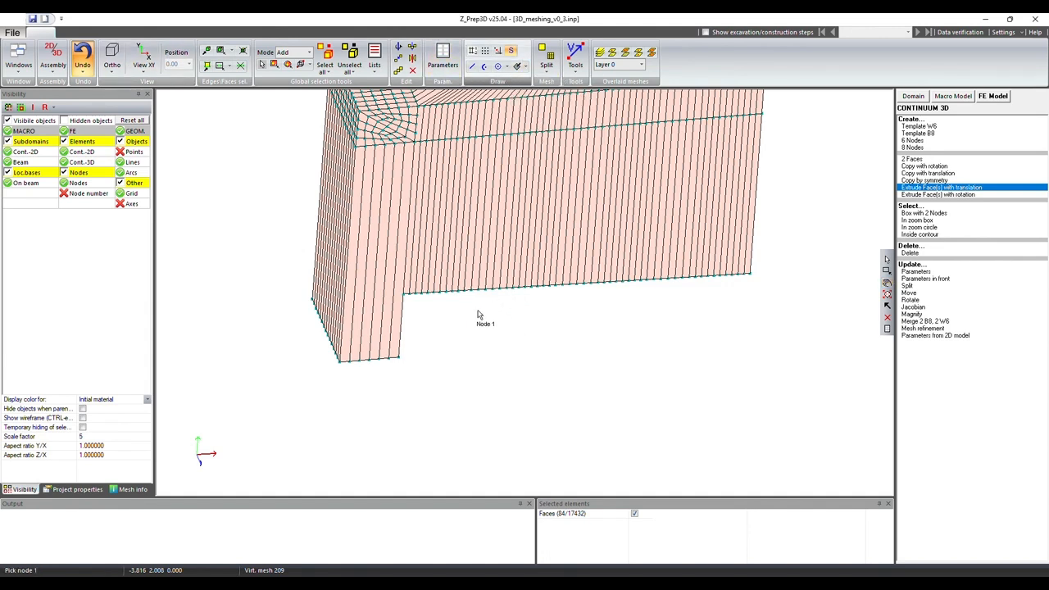
{"action": "left_click", "coordinate": [405, 294]}
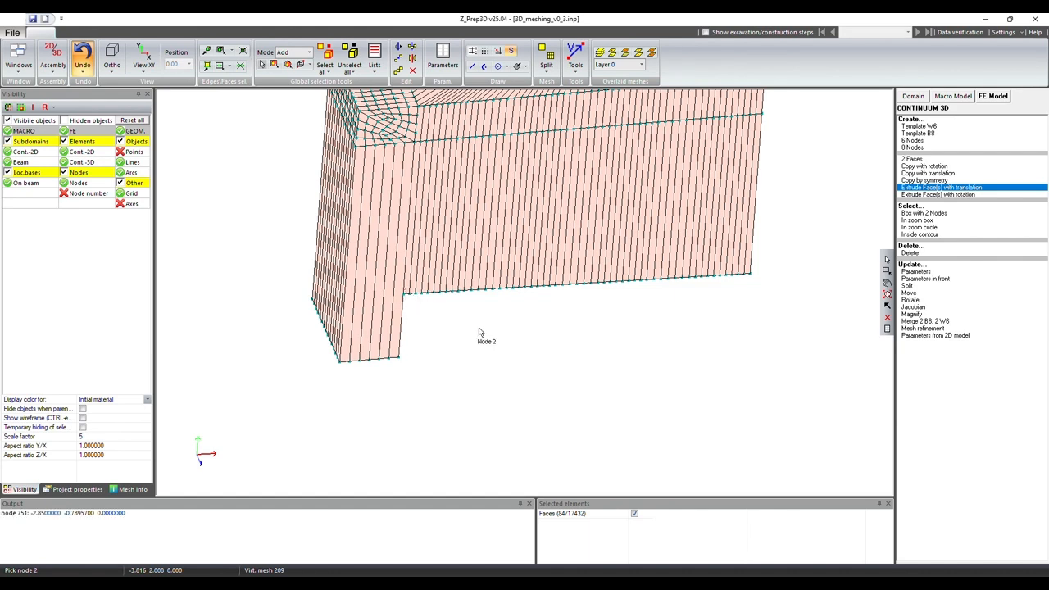
{"action": "left_click", "coordinate": [749, 275]}
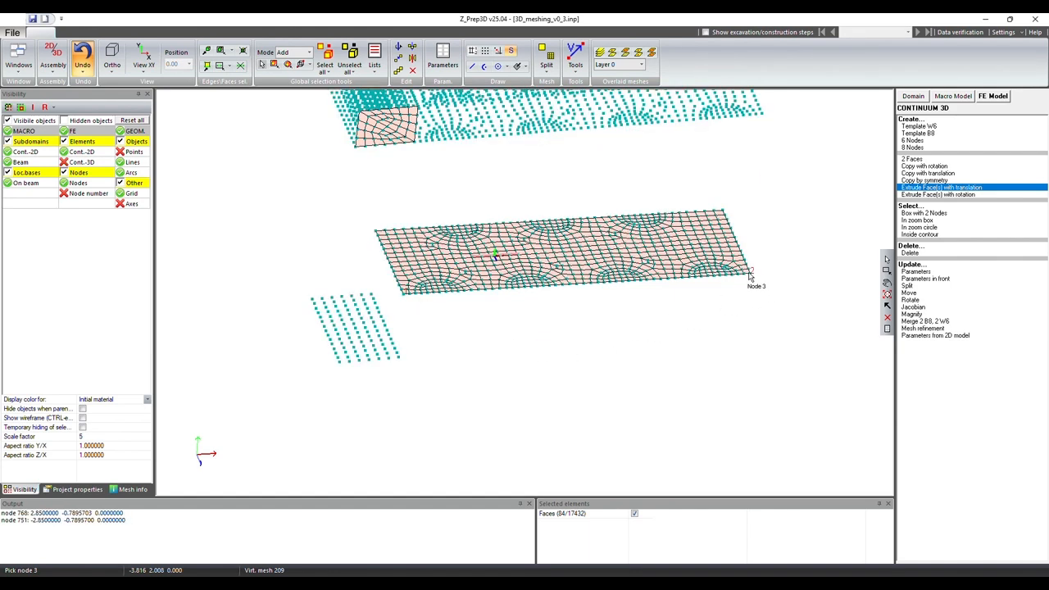
{"action": "left_click", "coordinate": [375, 234]}
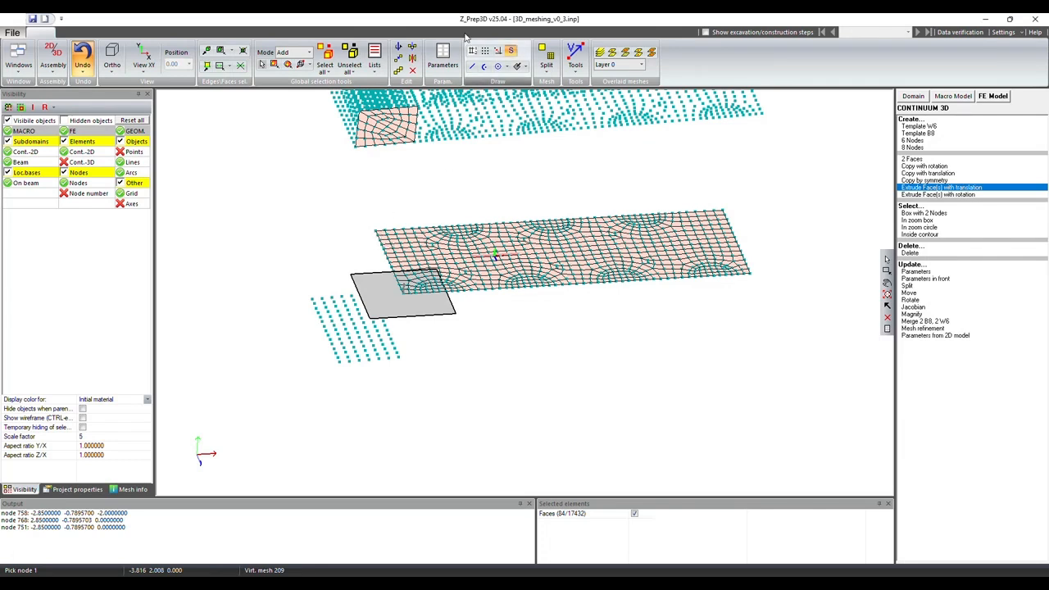
Step: Modify the auxiliary plane's definition, setting its vector to X 0 and Y 1
{"action": "left_click", "coordinate": [525, 67]}
{"action": "left_click", "coordinate": [554, 132]}
{"action": "left_click", "coordinate": [42, 185]}
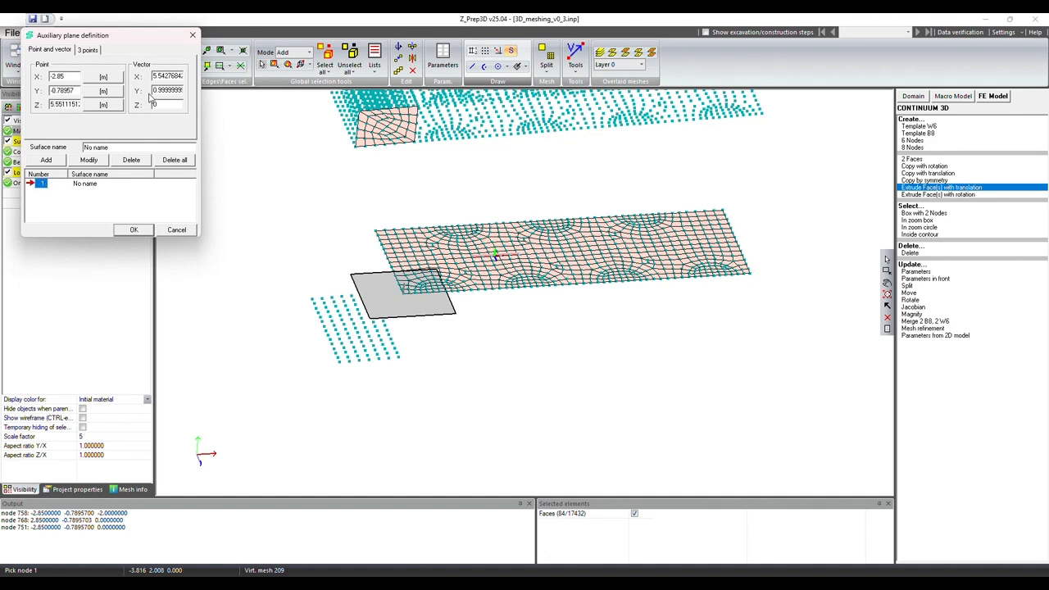
{"action": "left_click_drag", "start_coordinate": [154, 76], "coordinate": [259, 80]}
{"action": "type", "text": "0"}
{"action": "key", "text": "Tab"}
{"action": "type", "text": "1"}
{"action": "left_click", "coordinate": [88, 160]}
{"action": "left_click", "coordinate": [134, 229]}
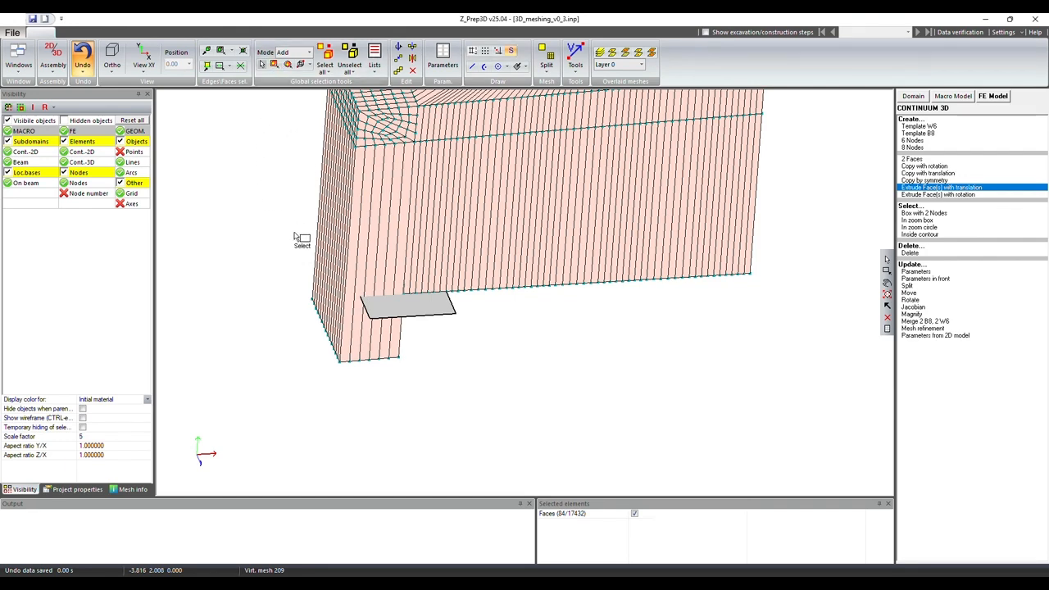
Step: Box-select the bottom nodes of the extruded column and project them onto the auxiliary plane
{"action": "left_click", "coordinate": [887, 284]}
{"action": "left_click_drag", "start_coordinate": [478, 329], "coordinate": [492, 312]}
{"action": "left_click", "coordinate": [276, 65]}
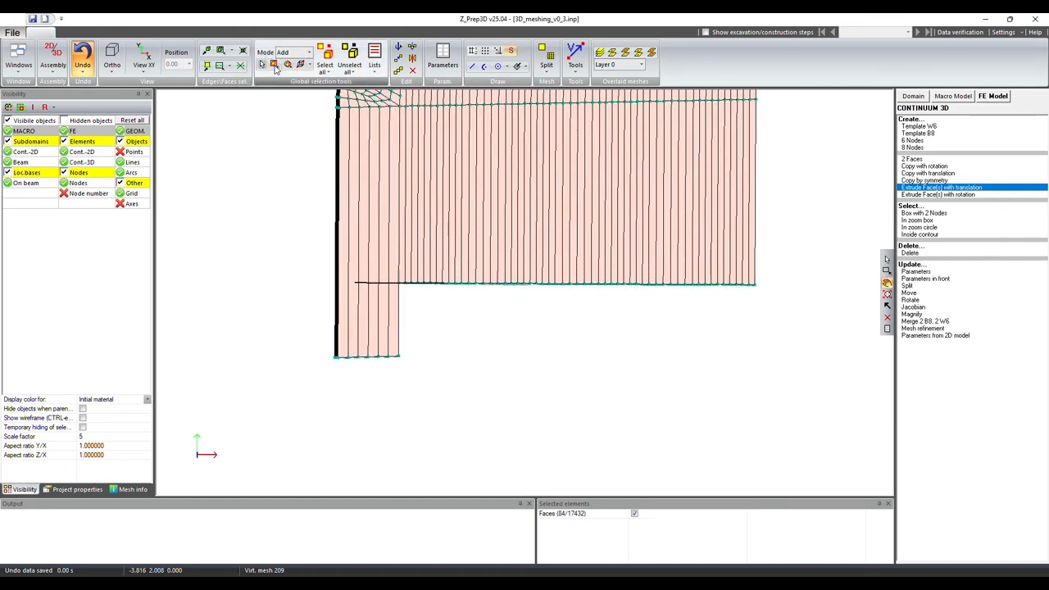
{"action": "left_click_drag", "start_coordinate": [302, 341], "coordinate": [447, 420]}
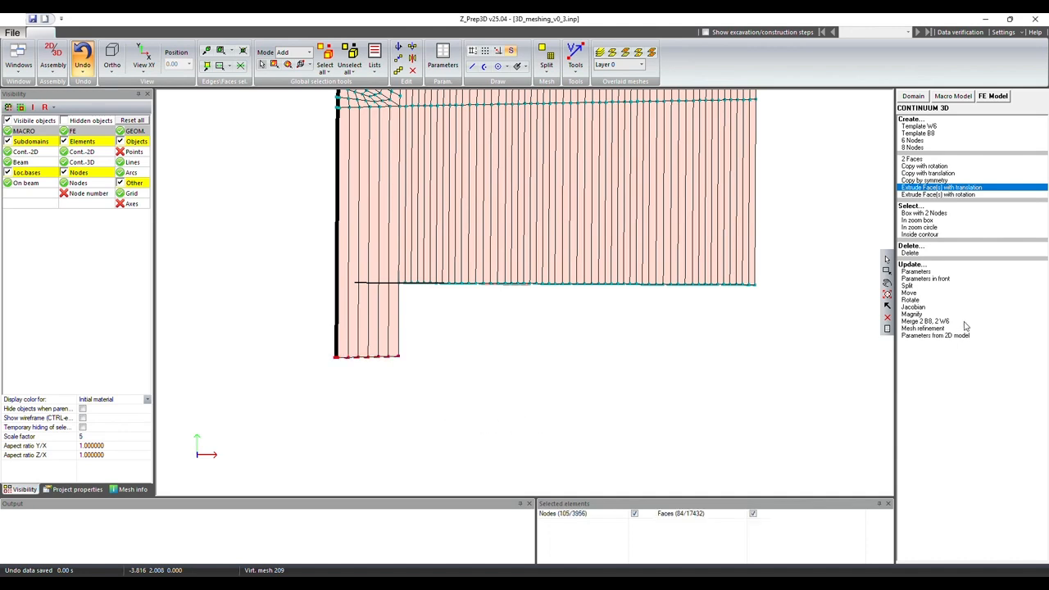
{"action": "left_click", "coordinate": [990, 98]}
{"action": "left_click", "coordinate": [909, 121]}
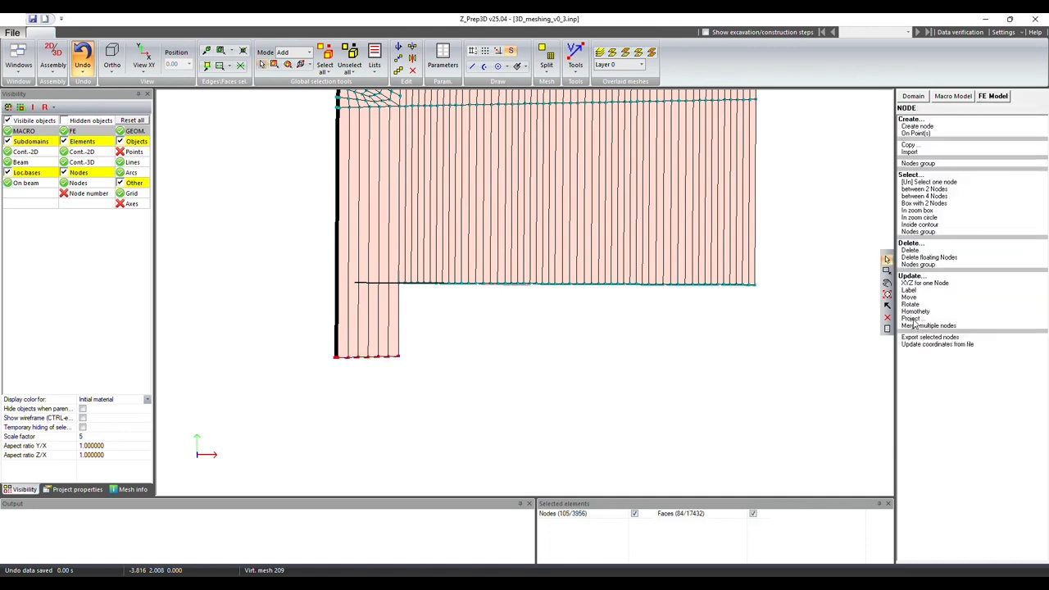
{"action": "left_click", "coordinate": [911, 319]}
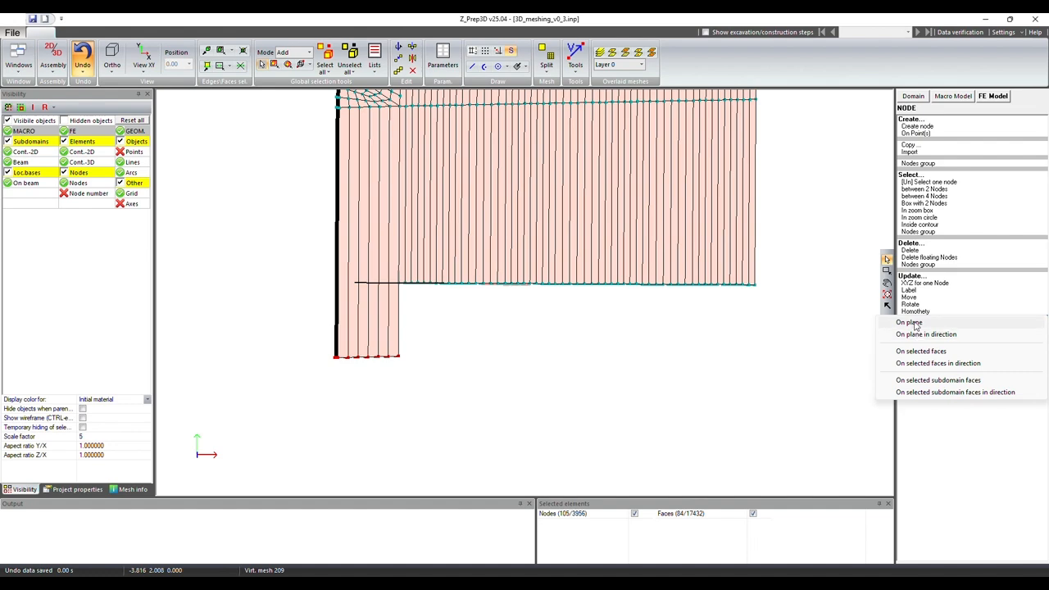
{"action": "left_click", "coordinate": [912, 323]}
{"action": "left_click", "coordinate": [523, 324]}
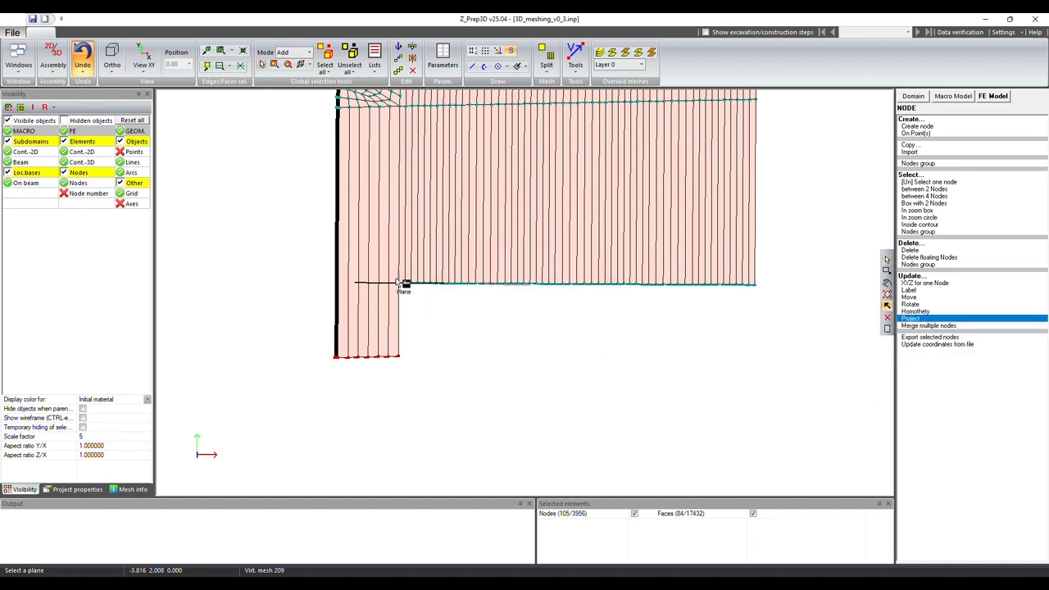
{"action": "left_click", "coordinate": [394, 287]}
{"action": "left_click", "coordinate": [887, 283]}
{"action": "left_click_drag", "start_coordinate": [666, 315], "coordinate": [651, 258]}
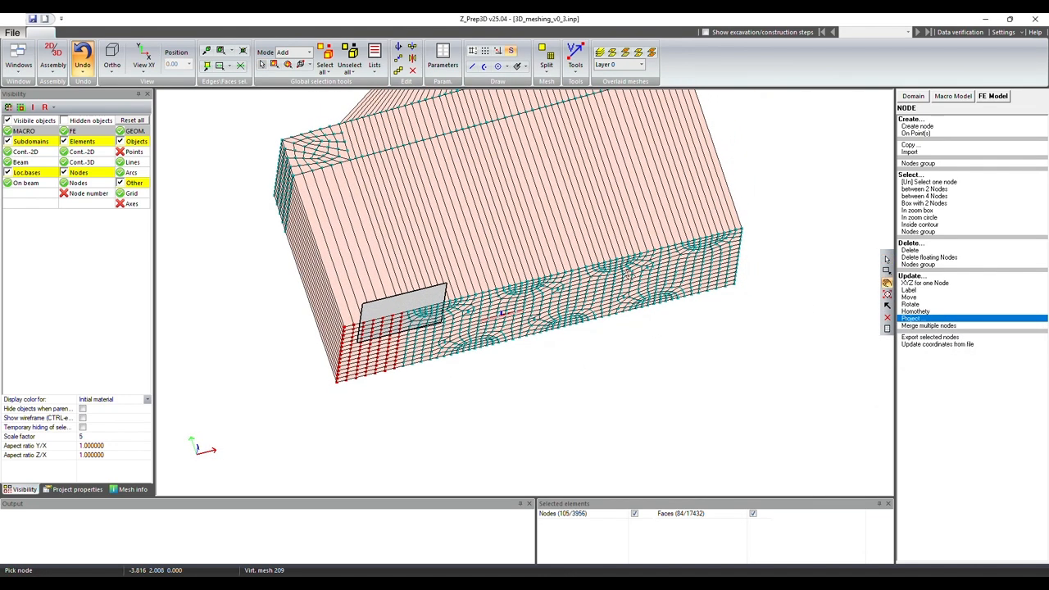
Step: Clear the selection and select the coincident nodes using the multiple nodes rule with tolerance 0.0001
{"action": "left_click", "coordinate": [350, 55]}
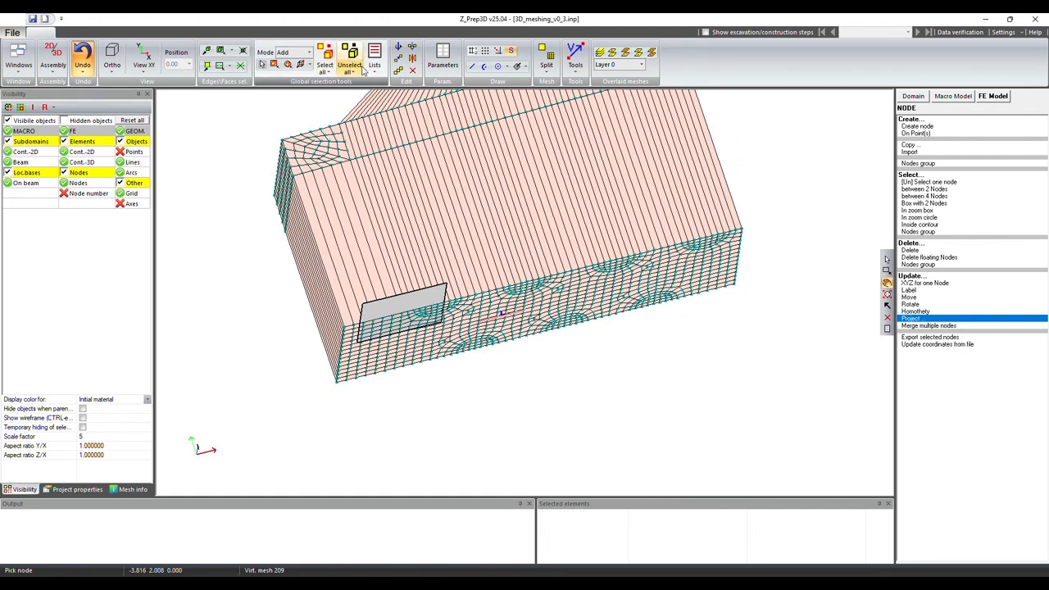
{"action": "left_click", "coordinate": [377, 72]}
{"action": "left_click", "coordinate": [412, 129]}
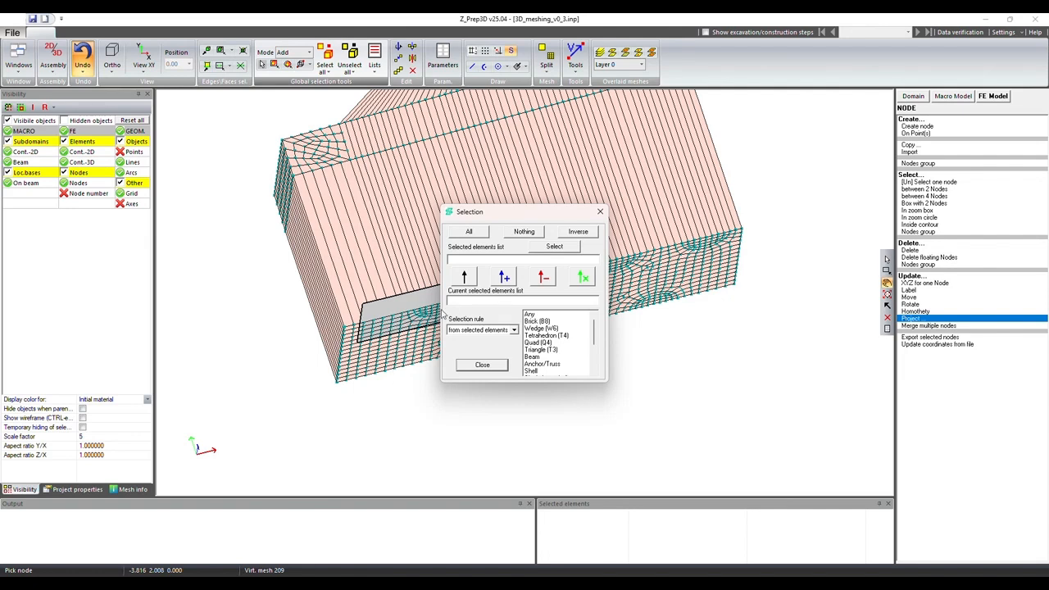
{"action": "left_click", "coordinate": [491, 331]}
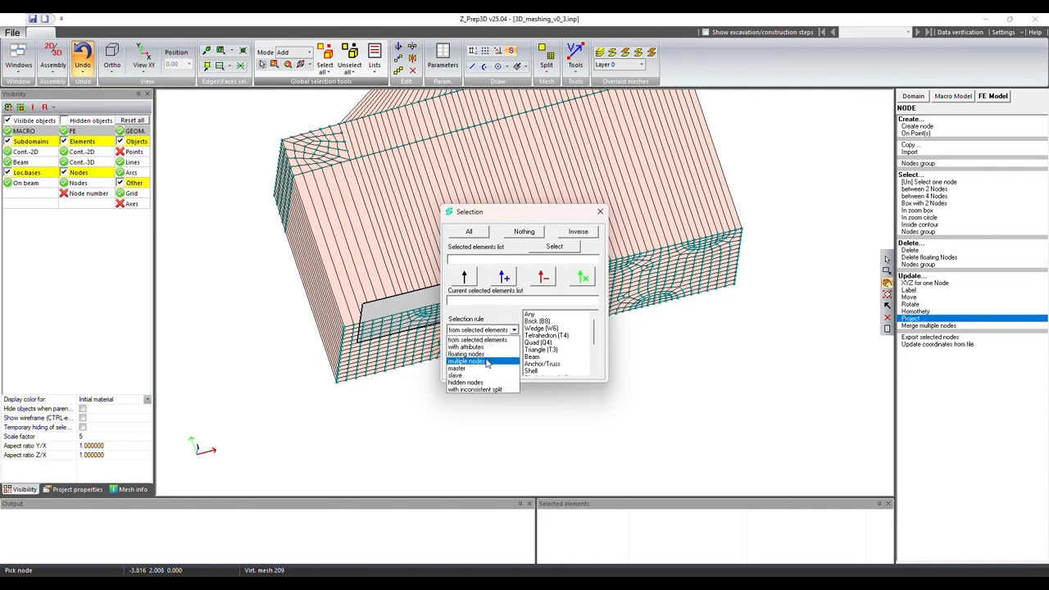
{"action": "left_click", "coordinate": [487, 360]}
{"action": "left_click", "coordinate": [581, 330]}
{"action": "left_click", "coordinate": [464, 277]}
{"action": "left_click", "coordinate": [553, 249]}
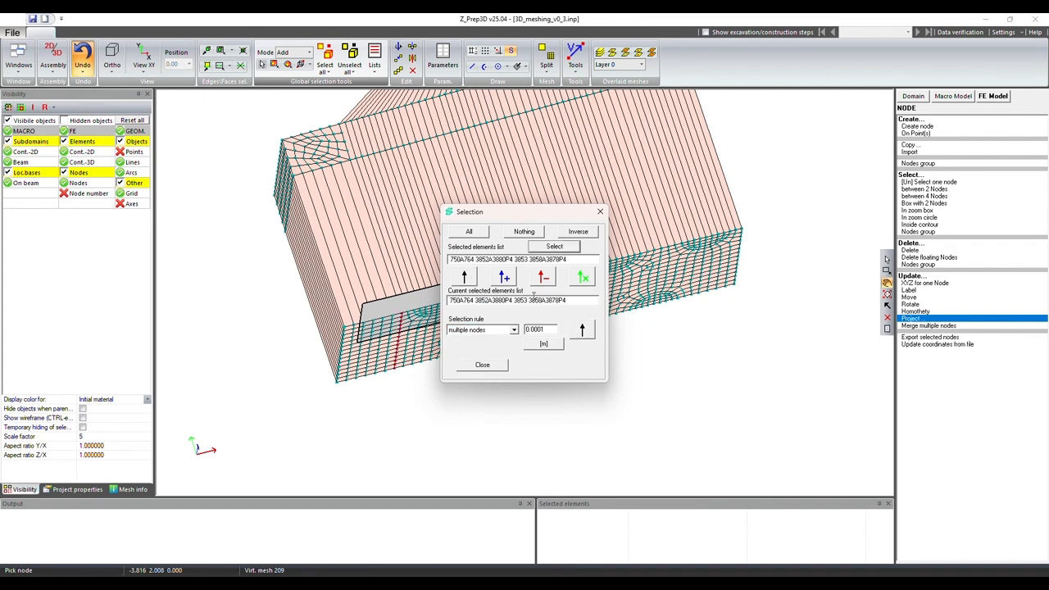
{"action": "left_click", "coordinate": [483, 365]}
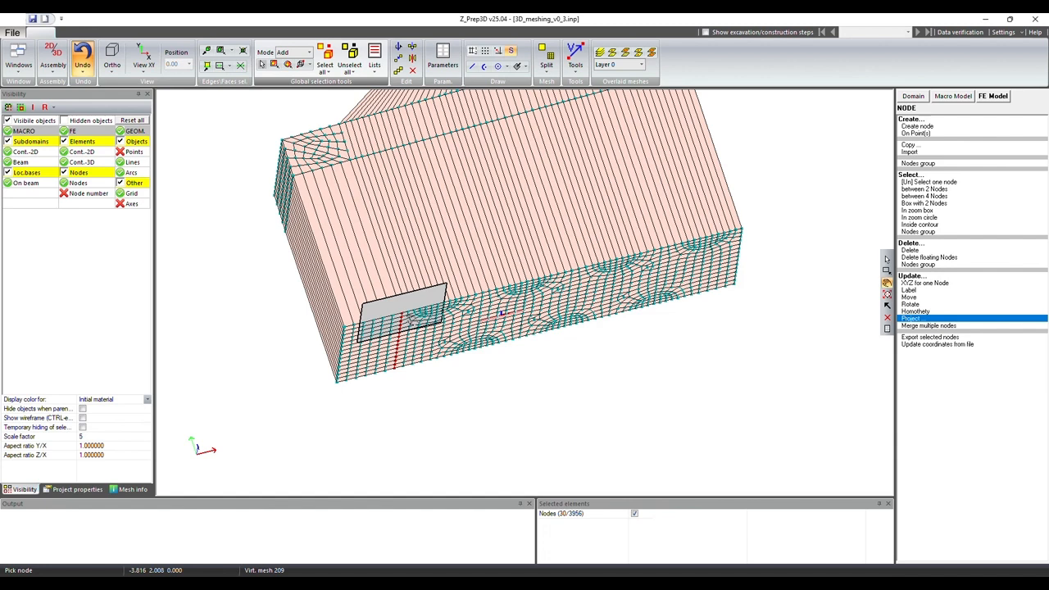
Step: Merge the selected multiple nodes along the joint between the extruded column and the original block
{"action": "left_click", "coordinate": [927, 326]}
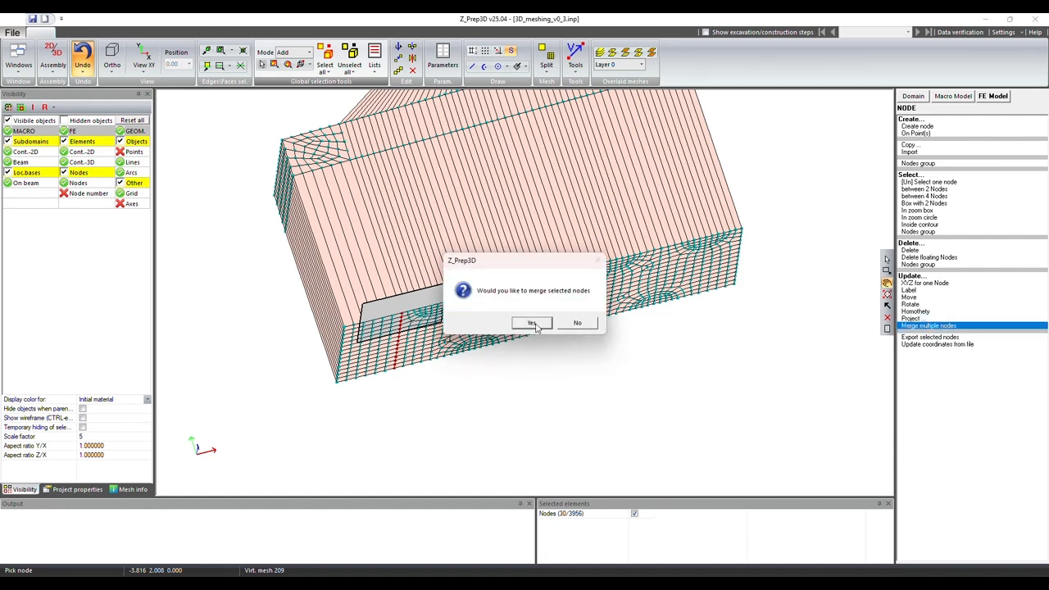
{"action": "left_click", "coordinate": [533, 323]}
{"action": "left_click", "coordinate": [529, 313]}
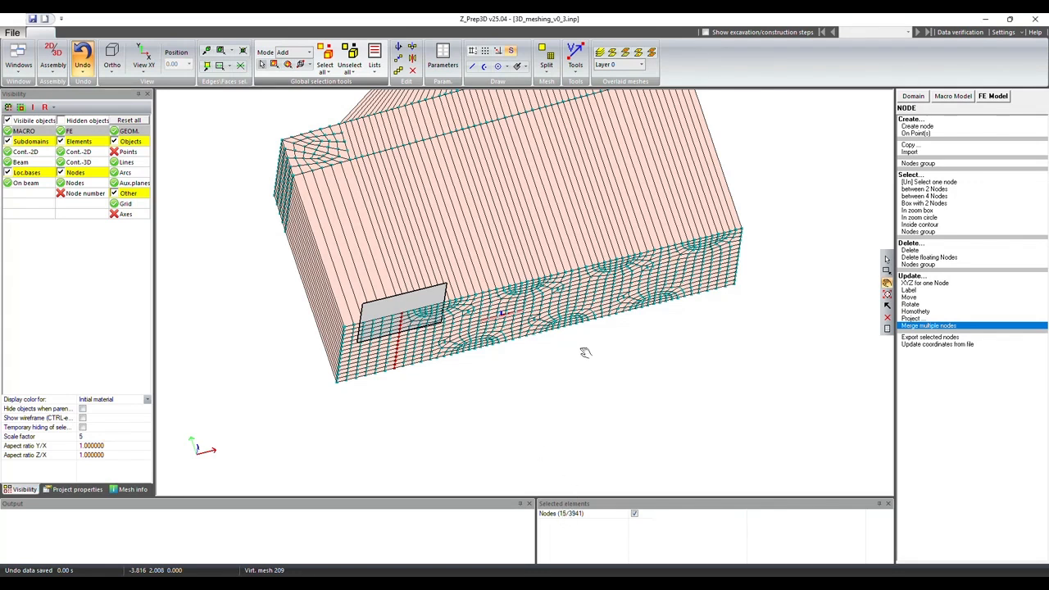
{"action": "left_click_drag", "start_coordinate": [566, 234], "coordinate": [625, 182]}
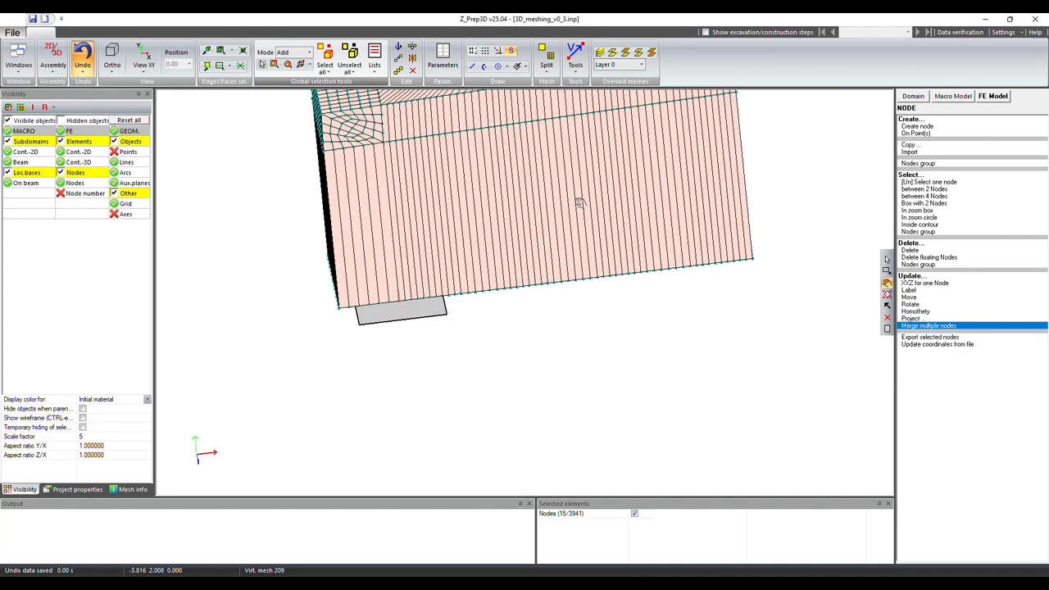
Step: Clear the selection and, in the XY view, box-select the outer side faces of the extruded column
{"action": "left_click_drag", "start_coordinate": [629, 177], "coordinate": [741, 213]}
{"action": "left_click_drag", "start_coordinate": [654, 245], "coordinate": [685, 251]}
{"action": "left_click_drag", "start_coordinate": [561, 294], "coordinate": [579, 234]}
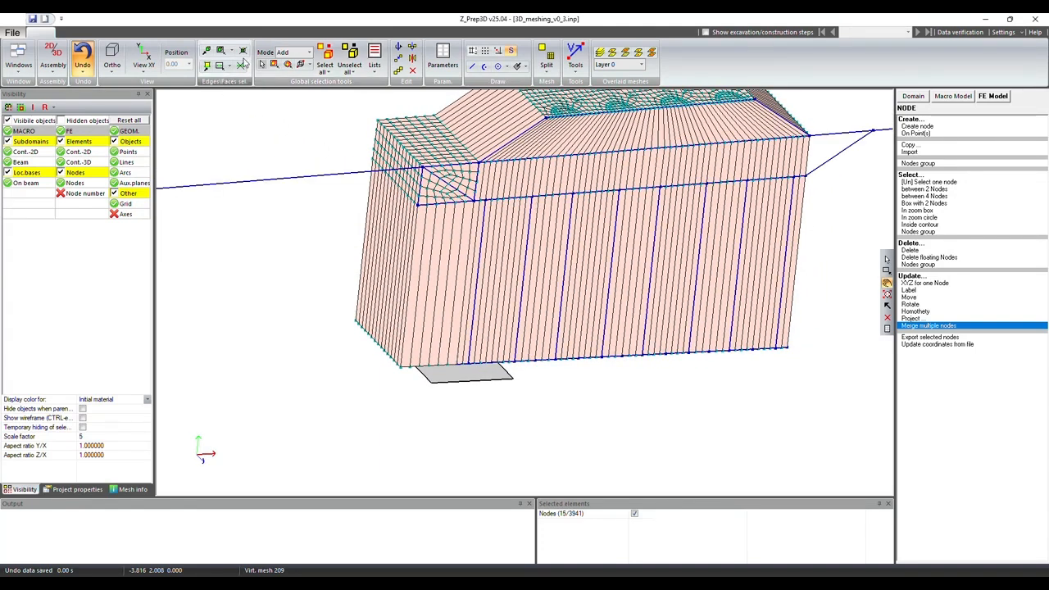
{"action": "left_click", "coordinate": [350, 59]}
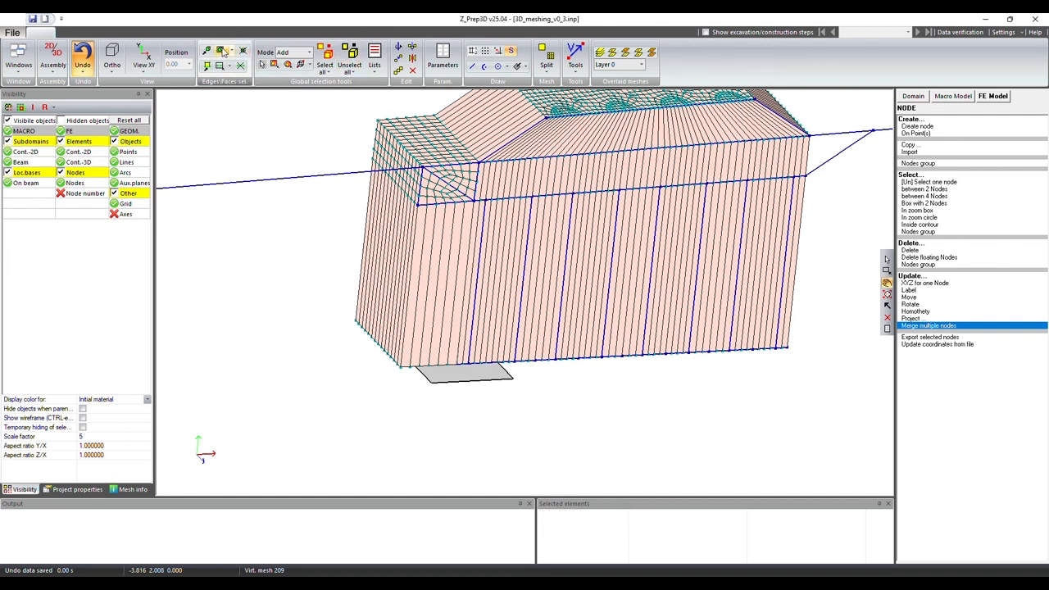
{"action": "left_click", "coordinate": [143, 71]}
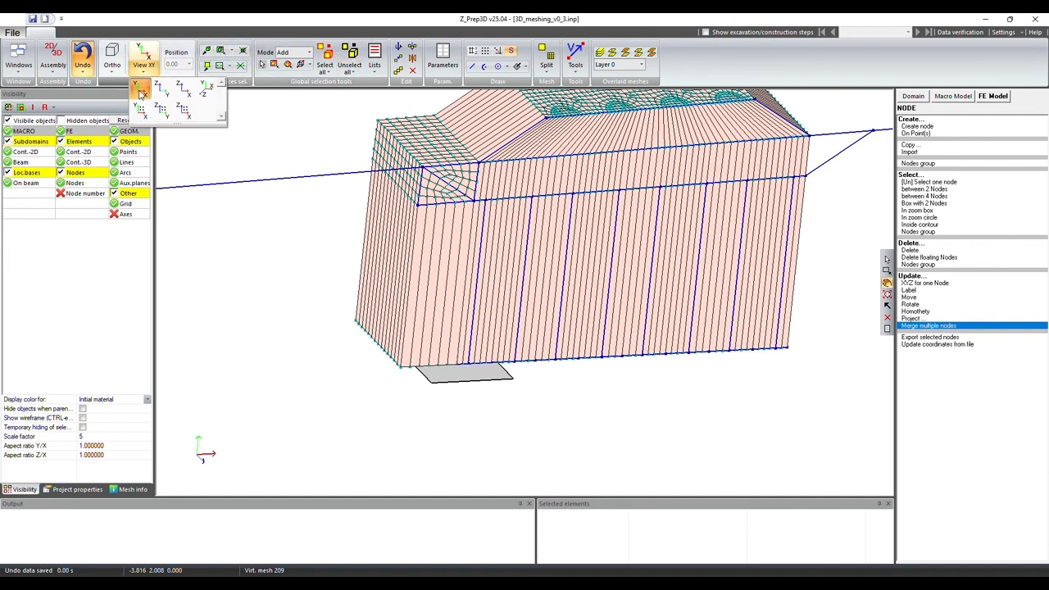
{"action": "left_click", "coordinate": [142, 95]}
{"action": "scroll", "coordinate": [410, 236], "scroll_direction": "up", "scroll_amount": 3}
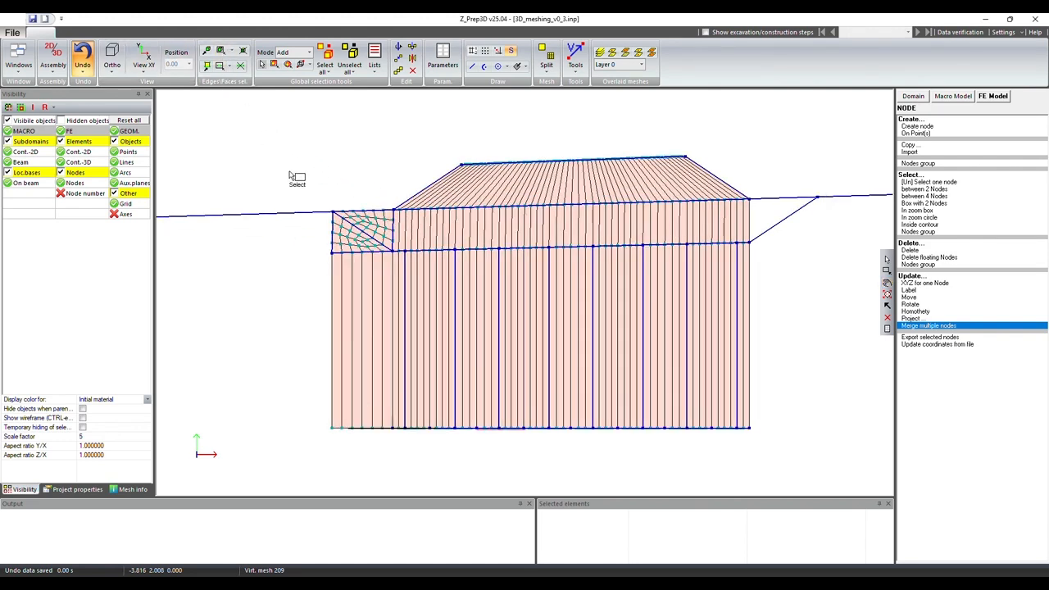
{"action": "left_click_drag", "start_coordinate": [324, 259], "coordinate": [337, 450]}
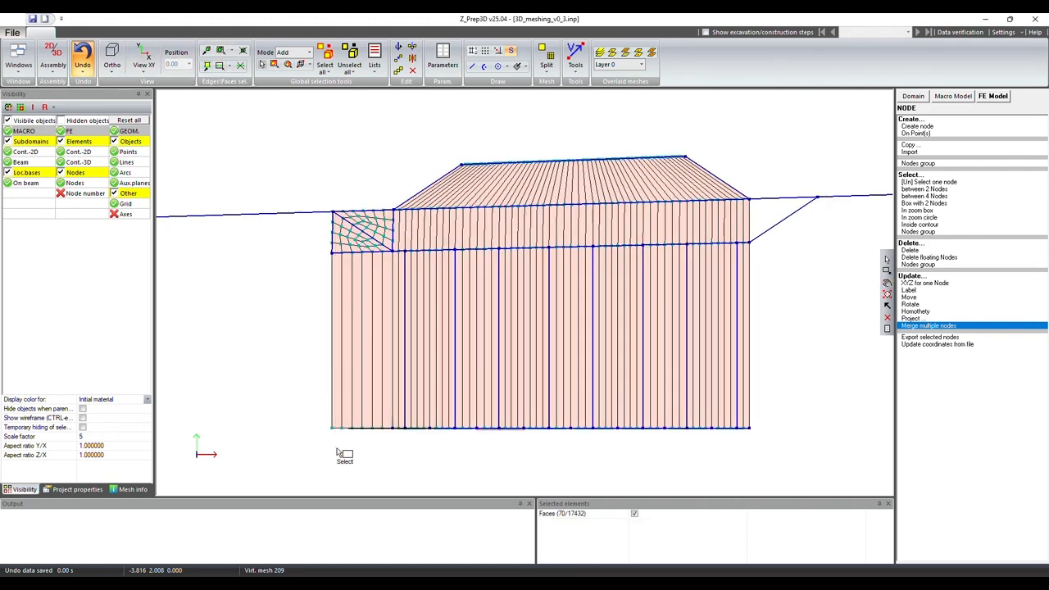
Step: Extrude the selected 3D continuum faces with translation in the negative X direction, with Z 0 and one step of 1 m
{"action": "left_click", "coordinate": [993, 97]}
{"action": "left_click", "coordinate": [926, 151]}
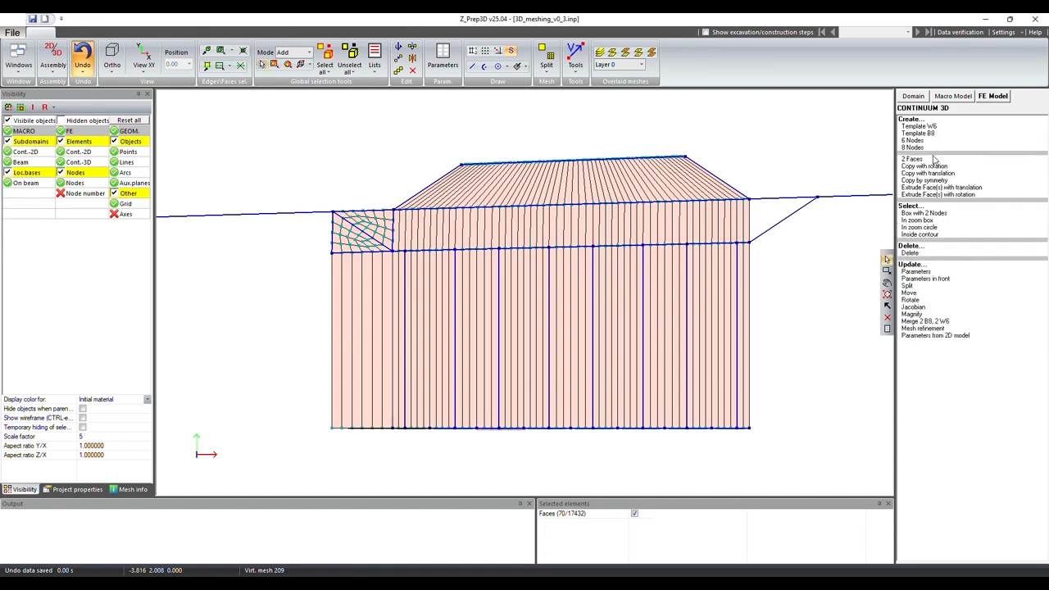
{"action": "left_click", "coordinate": [936, 188]}
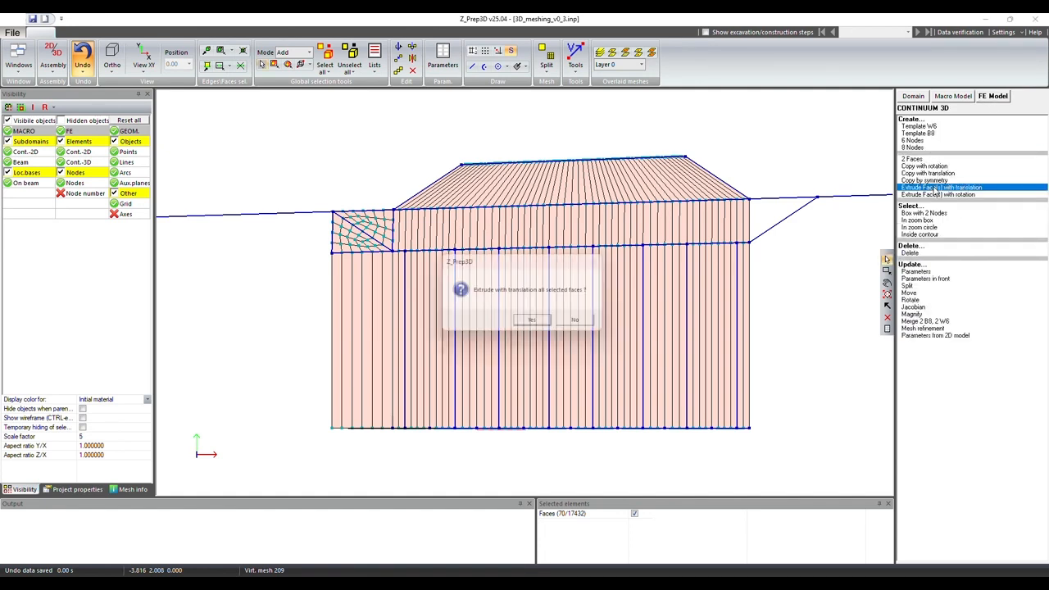
{"action": "left_click", "coordinate": [545, 325]}
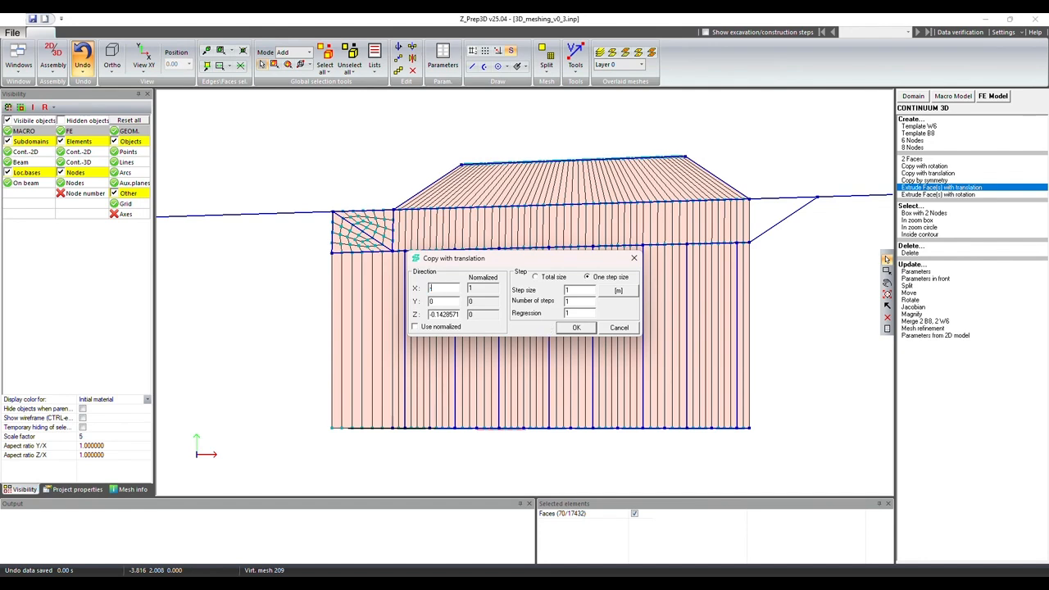
{"action": "key", "text": "Tab"}
{"action": "type", "text": "0"}
{"action": "left_click", "coordinate": [590, 330]}
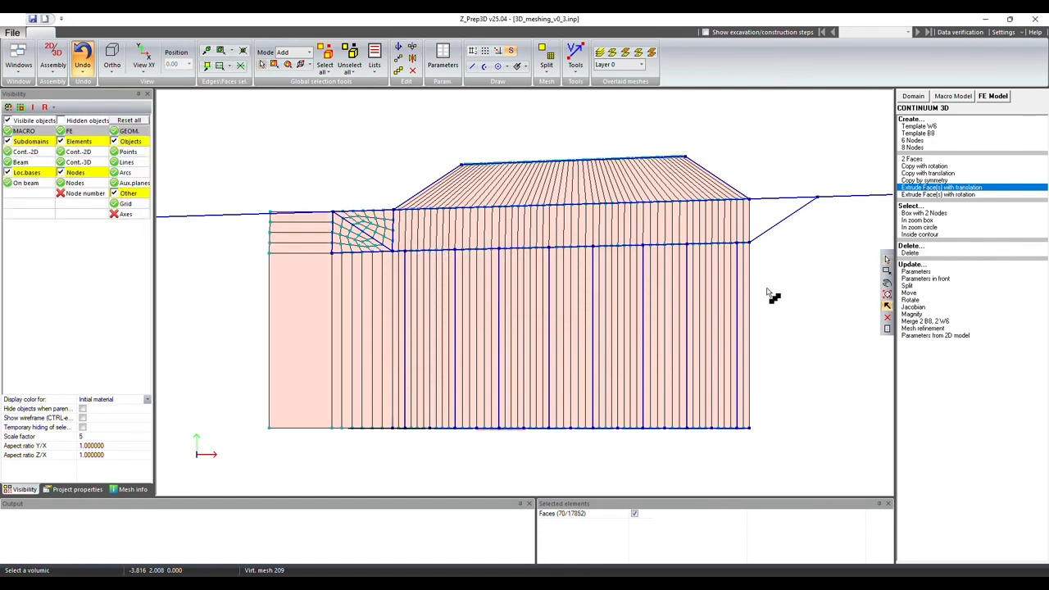
Step: Draw a vertical line about 1 m long upward from point -4.815631, 2.007772 on the new block, splitting it where it crosses the sloping line
{"action": "left_click_drag", "start_coordinate": [471, 332], "coordinate": [607, 344]}
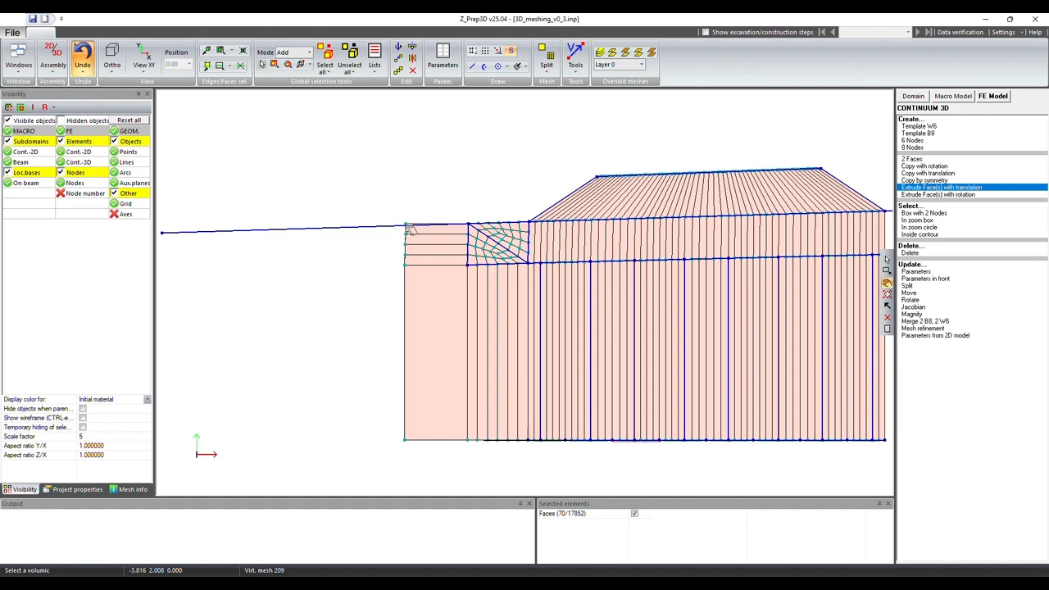
{"action": "left_click_drag", "start_coordinate": [831, 297], "coordinate": [759, 316]}
{"action": "left_click_drag", "start_coordinate": [451, 330], "coordinate": [455, 350]}
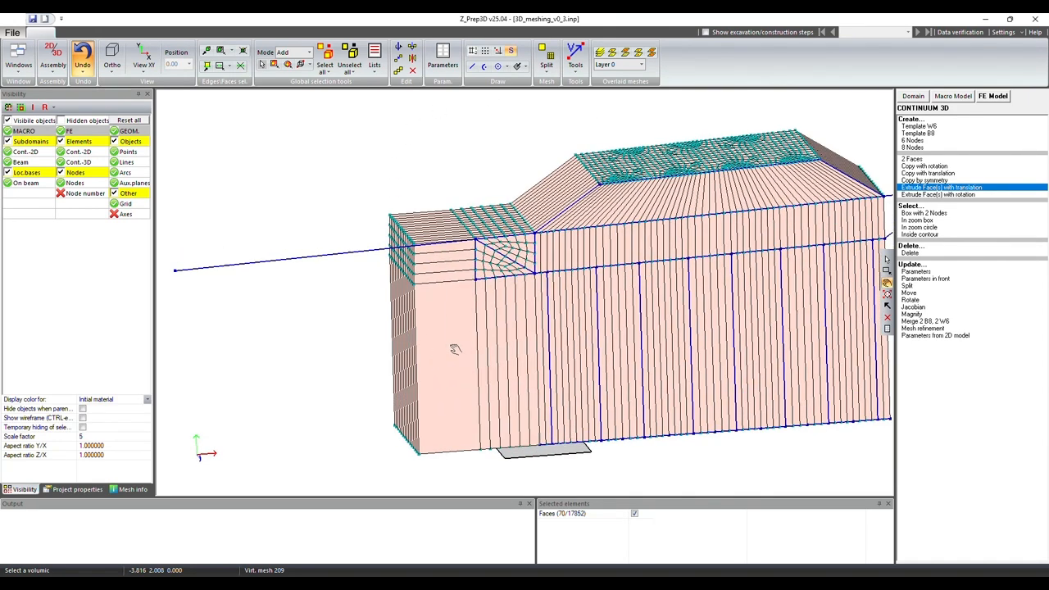
{"action": "left_click", "coordinate": [472, 66]}
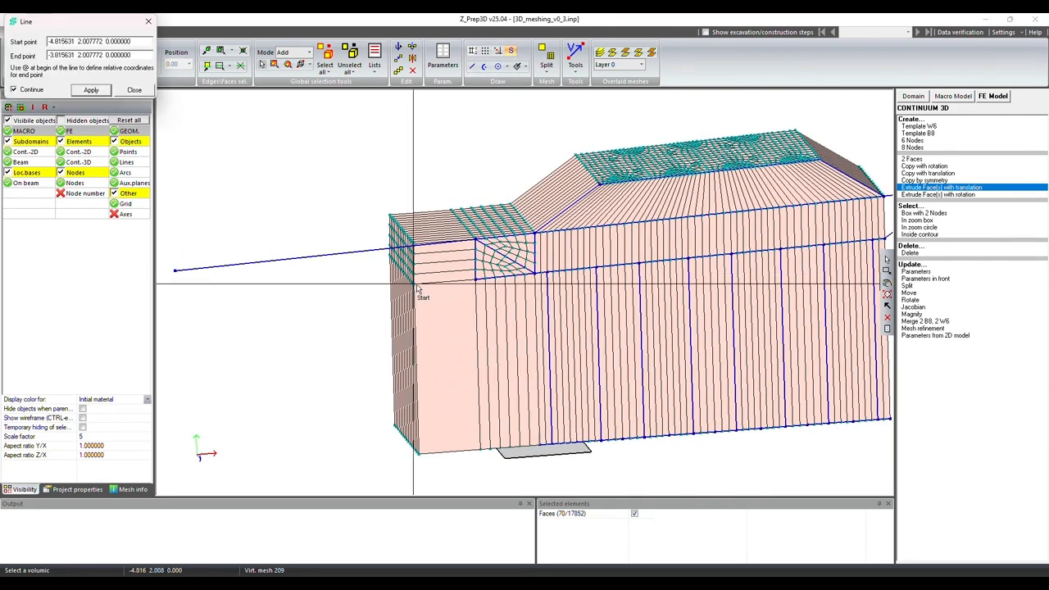
{"action": "left_click", "coordinate": [174, 270]}
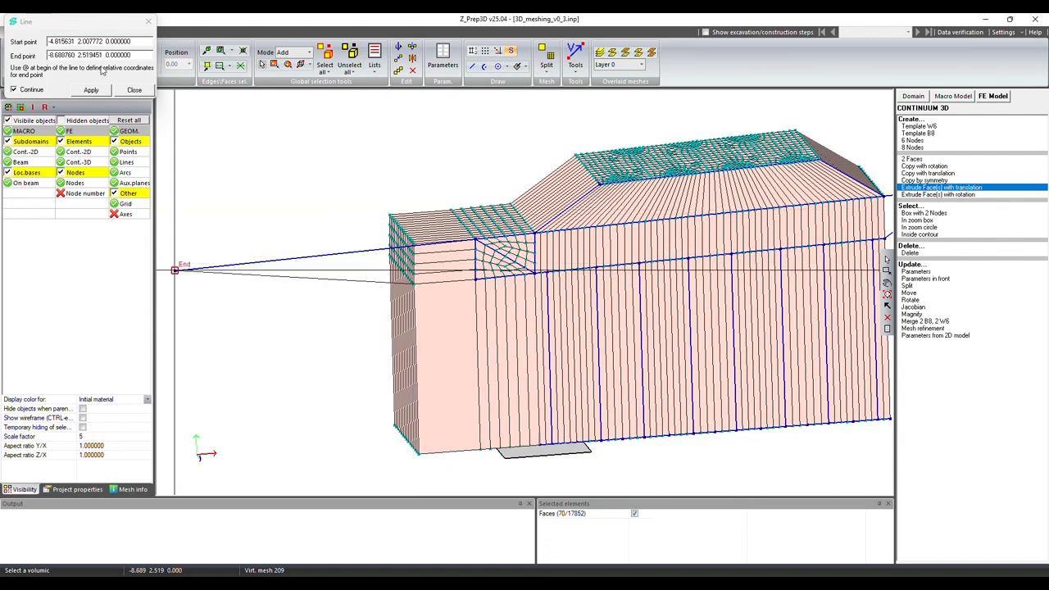
{"action": "left_click_drag", "start_coordinate": [139, 53], "coordinate": [35, 54]}
{"action": "type", "text": "@0"}
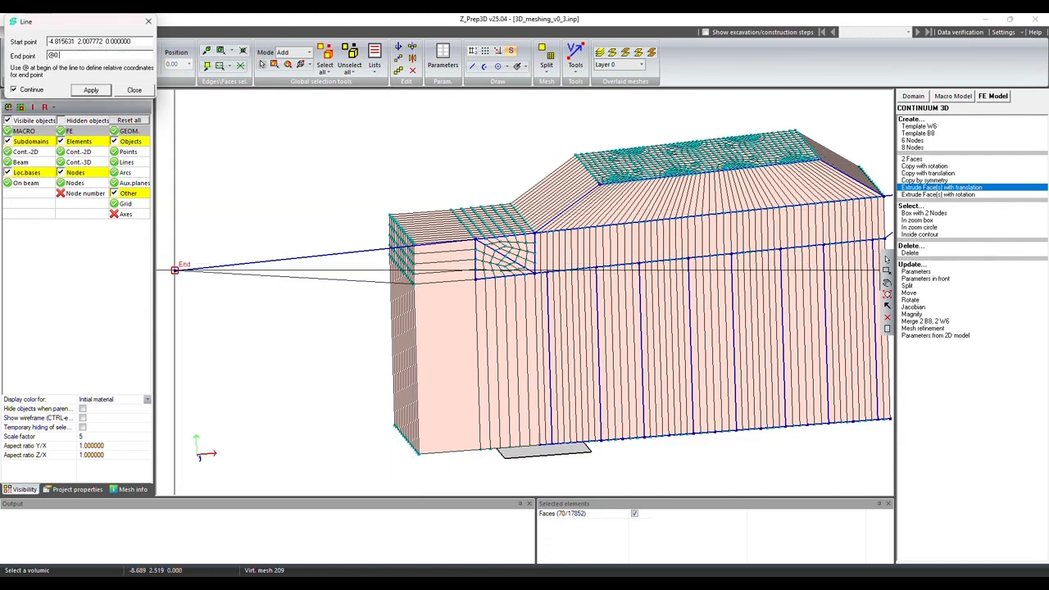
{"action": "key", "text": "Return"}
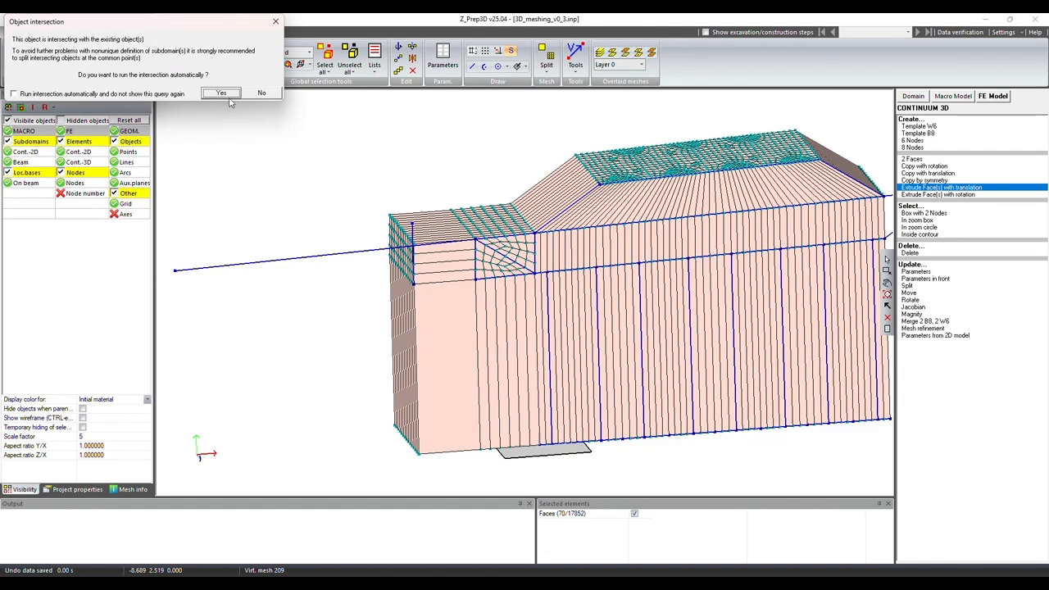
{"action": "left_click", "coordinate": [229, 96]}
{"action": "left_click", "coordinate": [134, 91]}
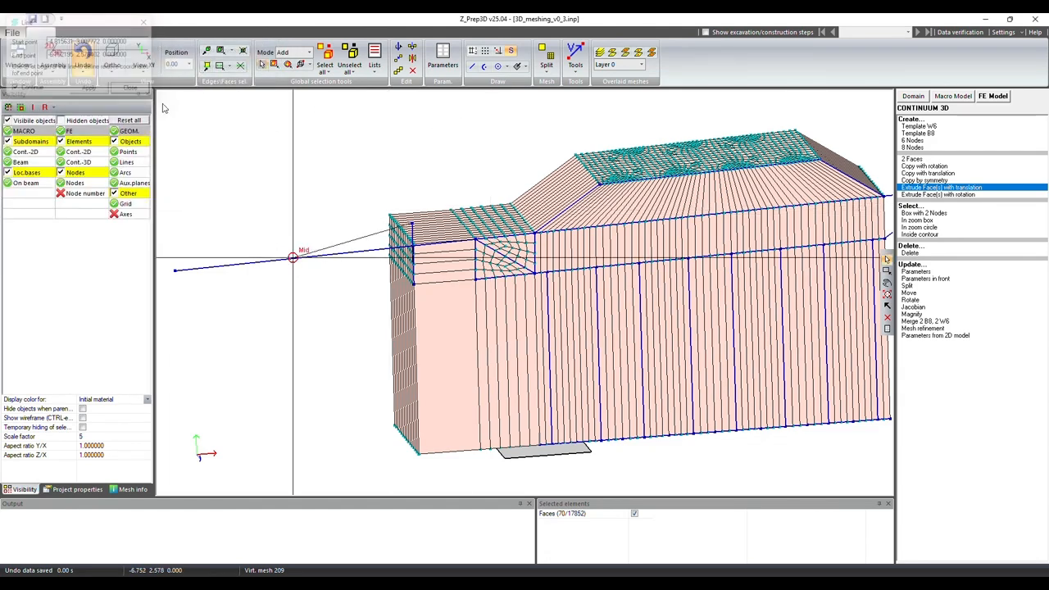
Step: Delete the surplus piece of the vertical line above its intersection with the sloping line
{"action": "left_click", "coordinate": [887, 282]}
{"action": "left_click_drag", "start_coordinate": [522, 328], "coordinate": [516, 300]}
{"action": "left_click", "coordinate": [412, 71]}
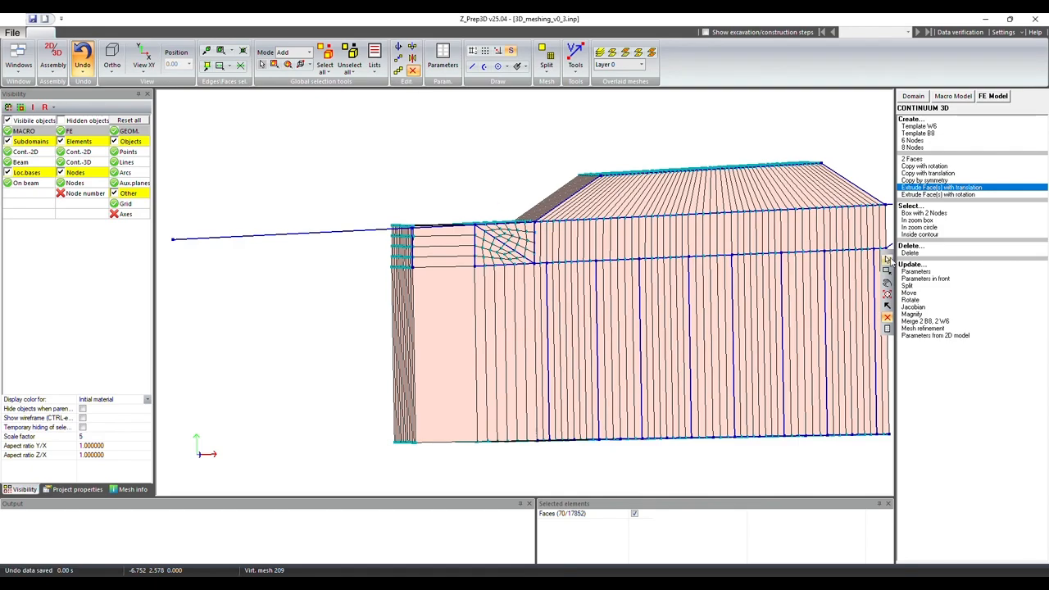
Step: Create an auxiliary plane through three nodes/points on the end face of the newly extruded block
{"action": "left_click", "coordinate": [887, 282]}
{"action": "left_click_drag", "start_coordinate": [527, 321], "coordinate": [565, 362]}
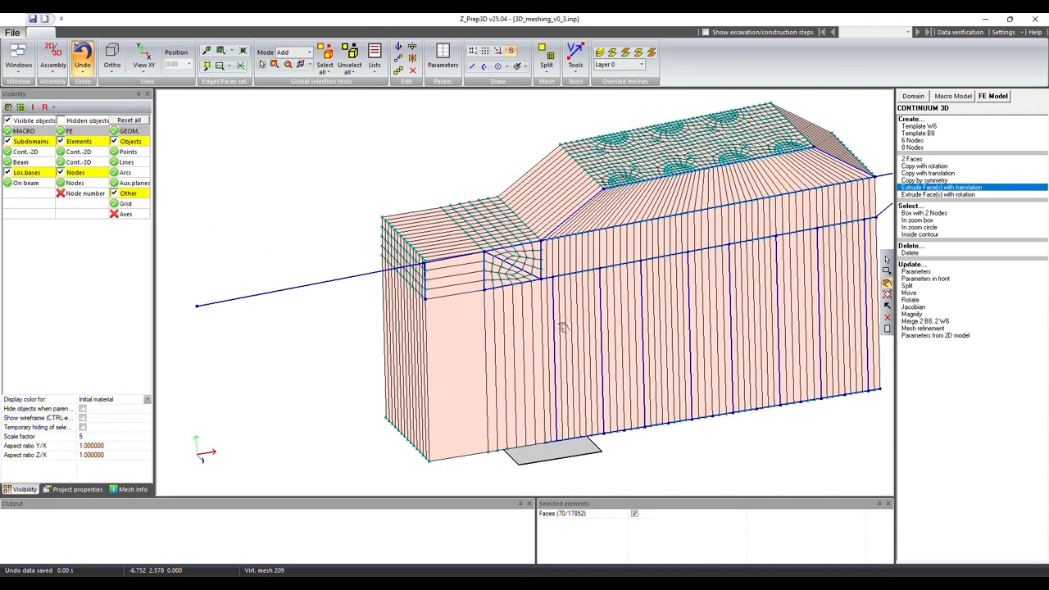
{"action": "scroll", "coordinate": [573, 352], "scroll_direction": "up", "scroll_amount": 5}
{"action": "middle_click_drag", "start_coordinate": [672, 271], "coordinate": [696, 255]}
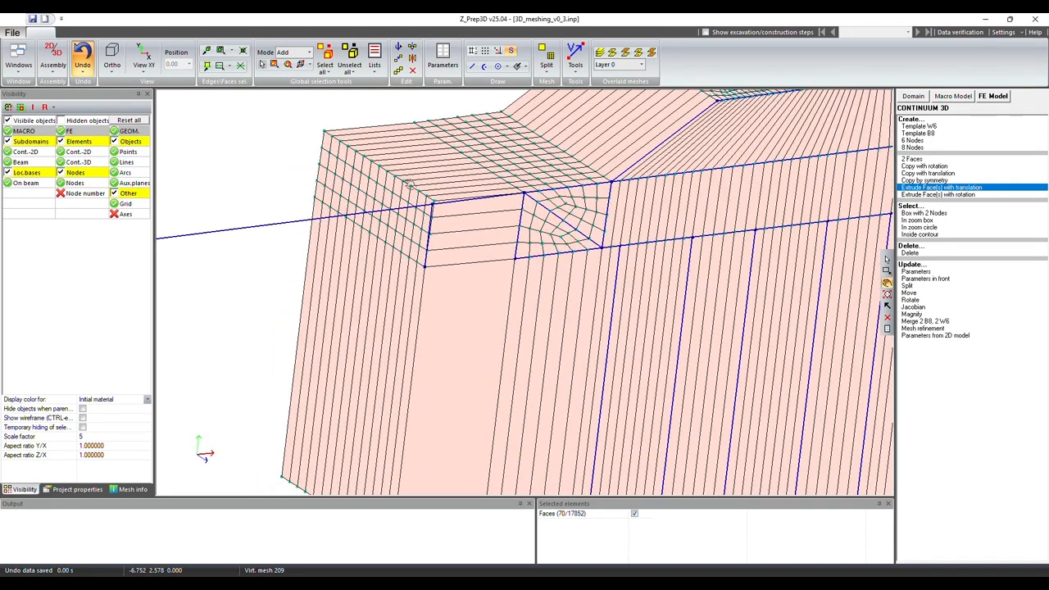
{"action": "left_click", "coordinate": [525, 67]}
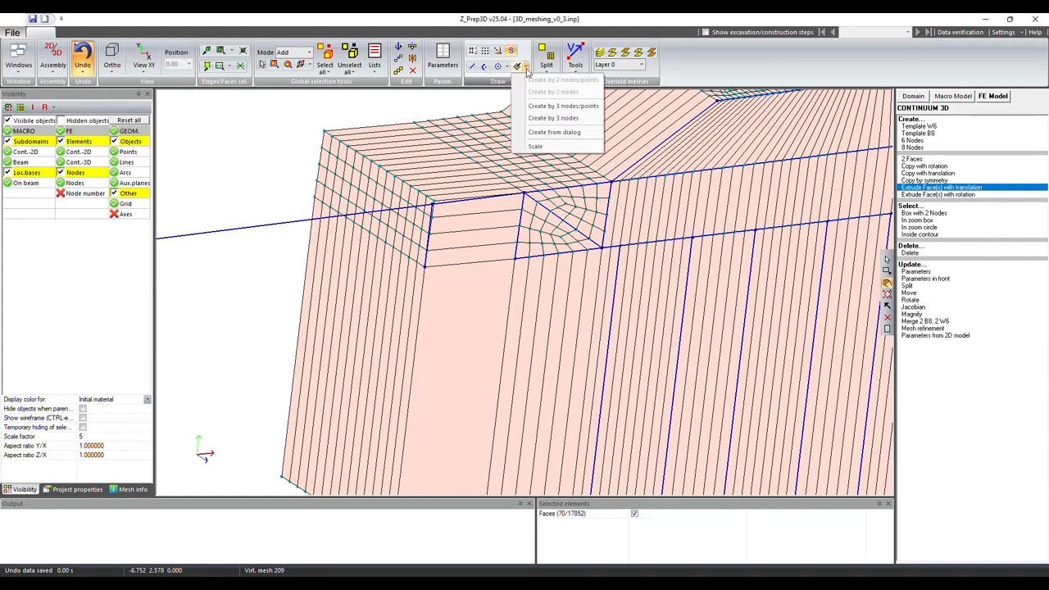
{"action": "left_click", "coordinate": [536, 107]}
{"action": "left_click", "coordinate": [562, 105]}
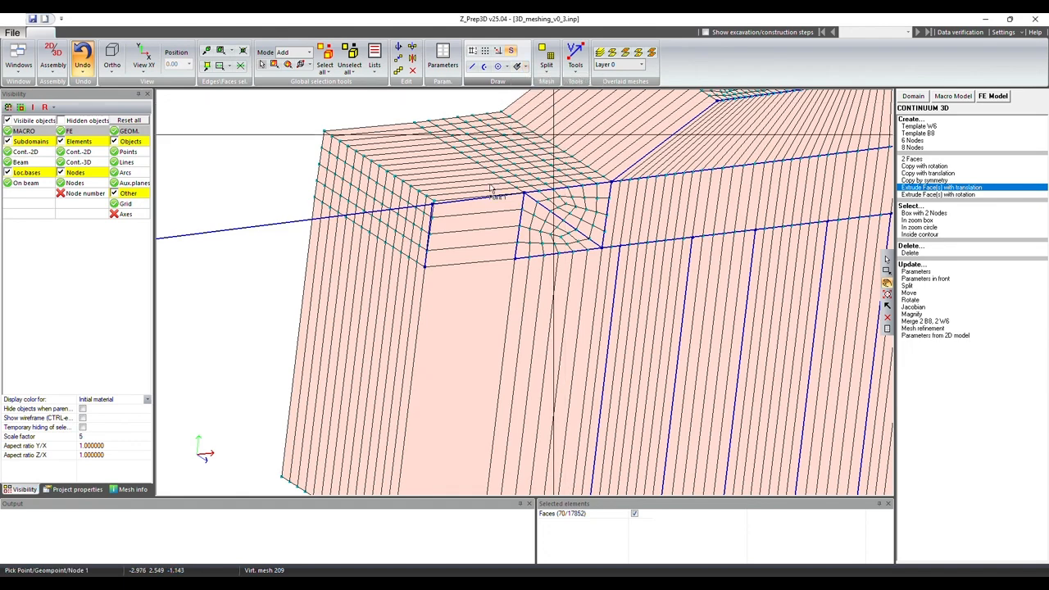
{"action": "left_click", "coordinate": [424, 266]}
{"action": "left_click", "coordinate": [315, 197]}
{"action": "left_click", "coordinate": [432, 202]}
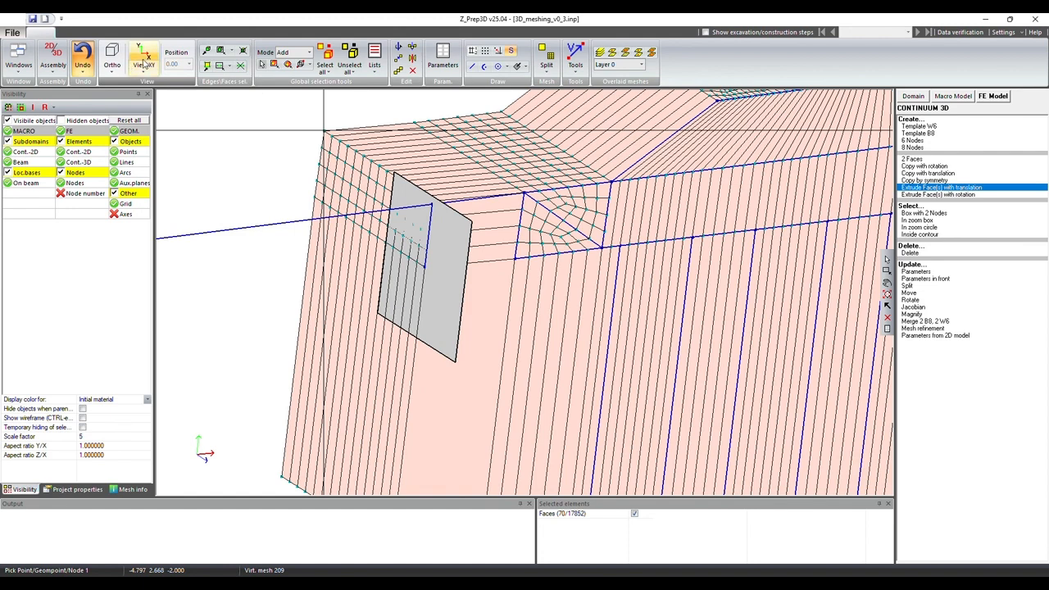
Step: Measure the vector from the block's upper outer corner node to the intersection point on the sloping line, in the XY view
{"action": "left_click", "coordinate": [142, 67]}
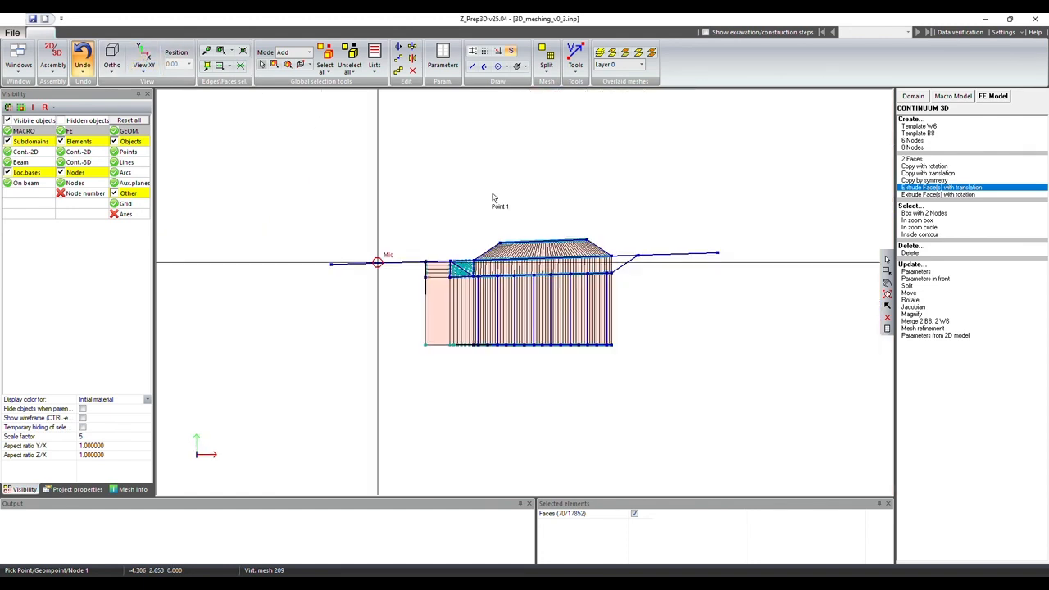
{"action": "left_click", "coordinate": [886, 271]}
{"action": "left_click_drag", "start_coordinate": [404, 252], "coordinate": [459, 300]}
{"action": "scroll", "coordinate": [430, 164], "scroll_direction": "up", "scroll_amount": 1}
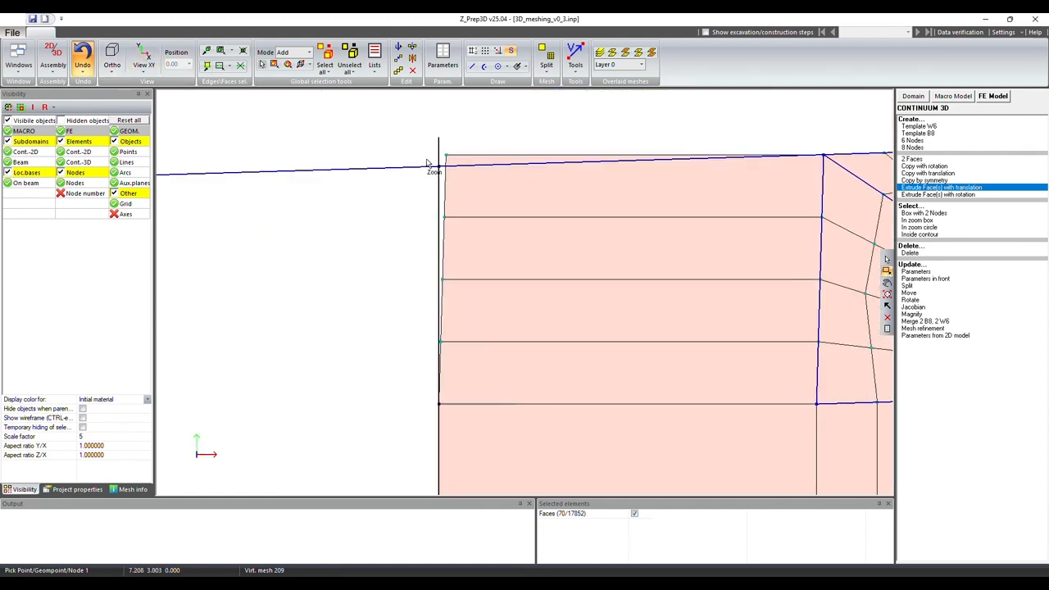
{"action": "left_click", "coordinate": [575, 53]}
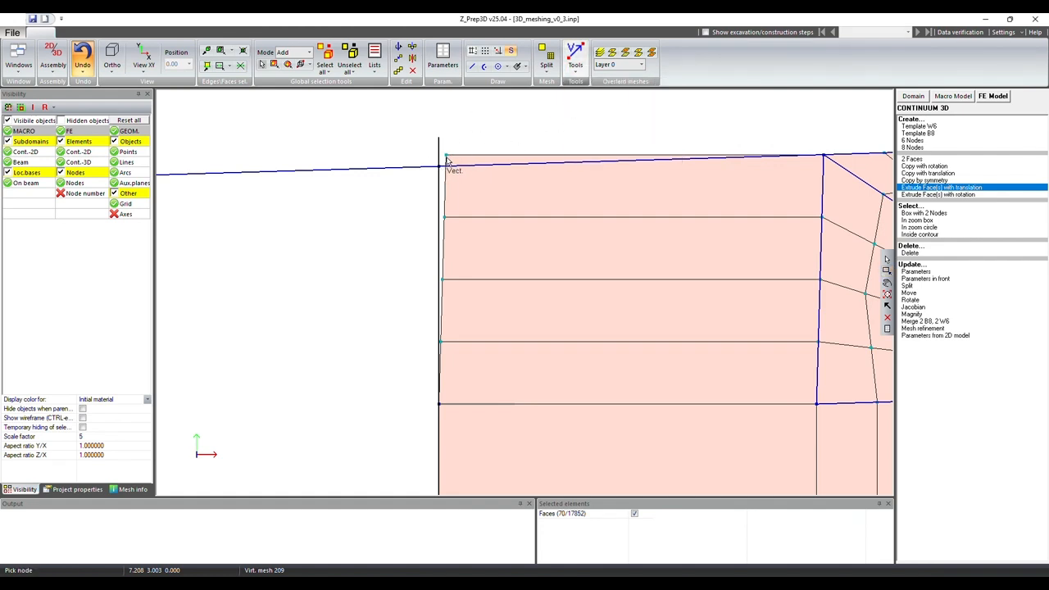
{"action": "left_click", "coordinate": [446, 160]}
{"action": "left_click", "coordinate": [442, 168]}
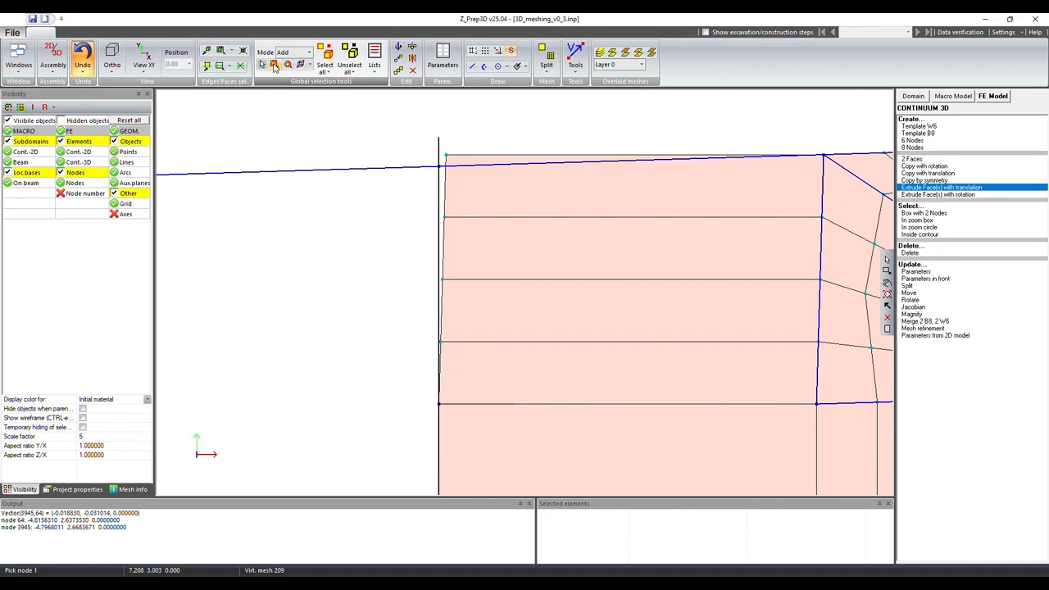
Step: Box-select the upper layer's end nodes and project them onto the auxiliary plane in the direction -0.0188, -0.0310, 0.0000
{"action": "left_click", "coordinate": [275, 66]}
{"action": "left_click_drag", "start_coordinate": [409, 132], "coordinate": [471, 412]}
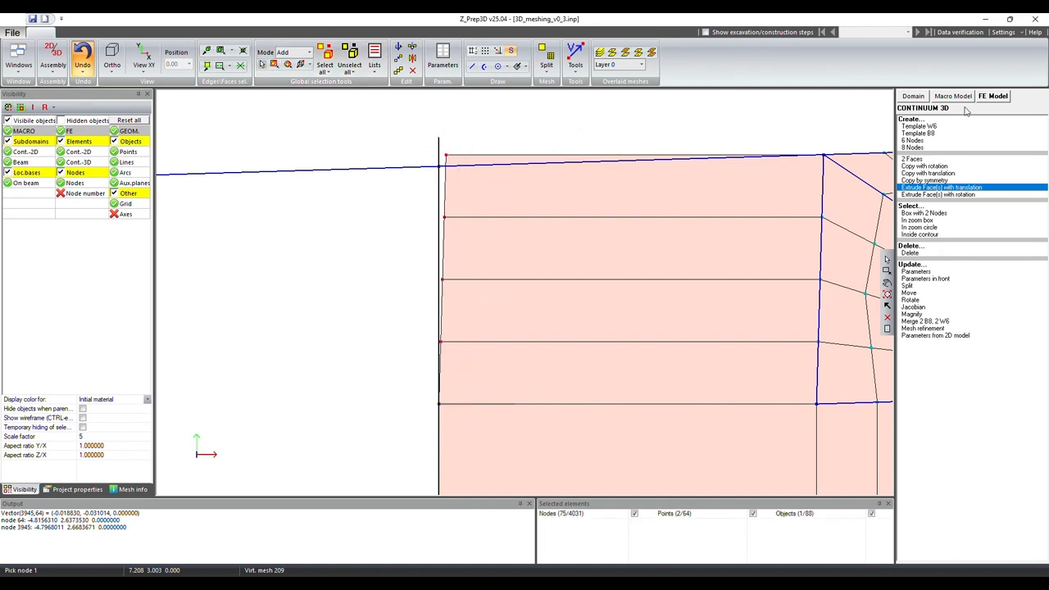
{"action": "left_click", "coordinate": [992, 96]}
{"action": "left_click", "coordinate": [911, 119]}
{"action": "left_click", "coordinate": [911, 319]}
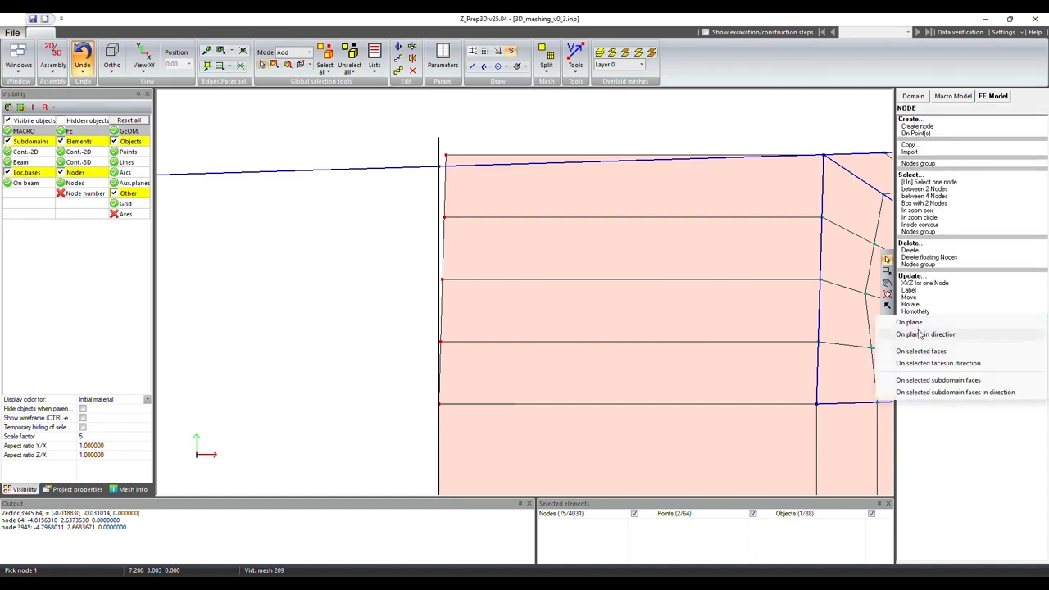
{"action": "left_click", "coordinate": [920, 335]}
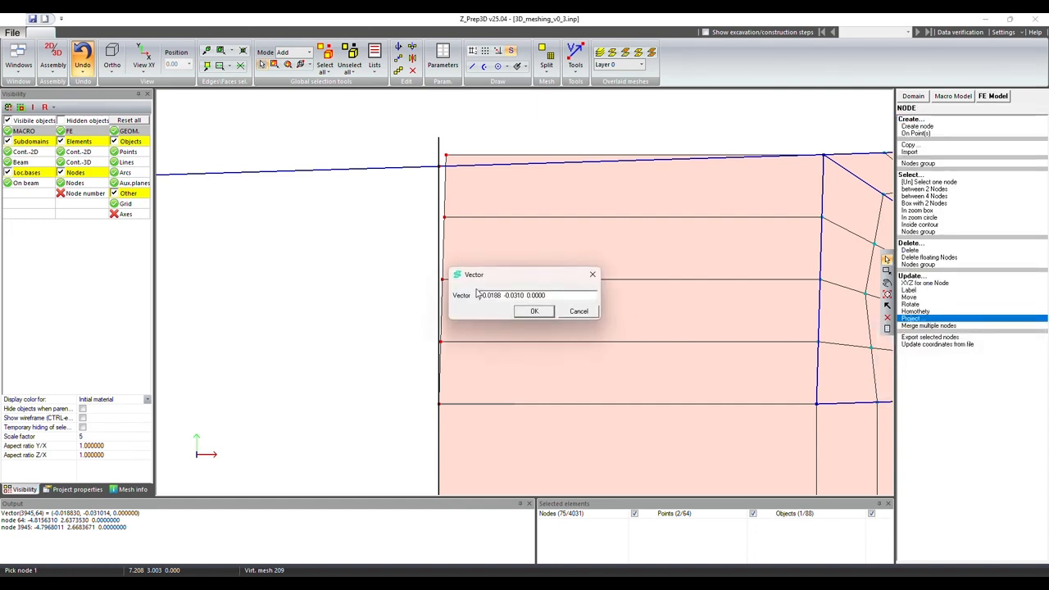
{"action": "left_click", "coordinate": [536, 312]}
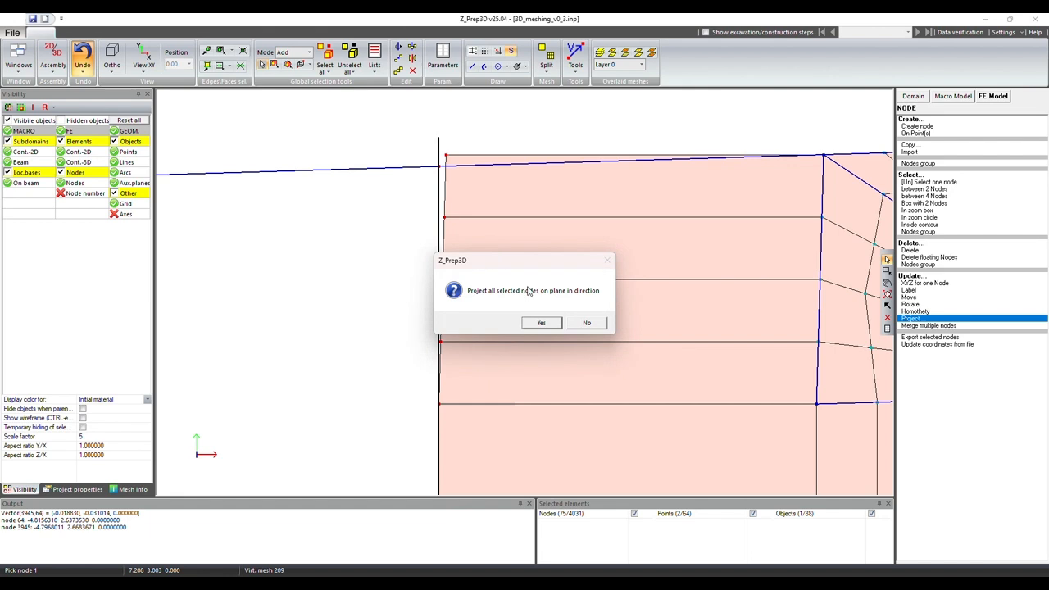
{"action": "left_click", "coordinate": [554, 323]}
{"action": "left_click", "coordinate": [443, 203]}
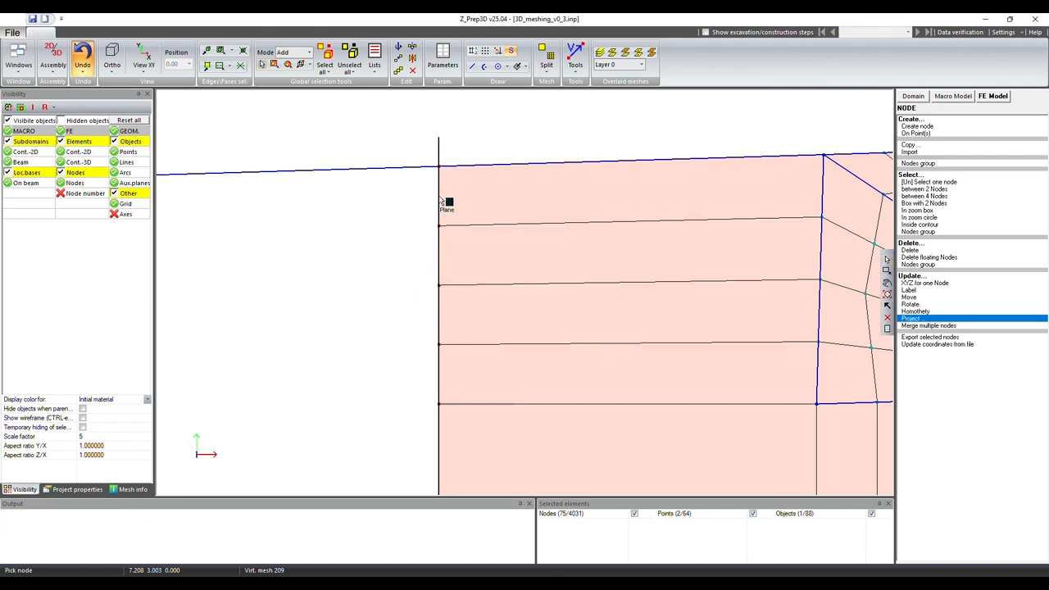
Step: Clear the selection and examine the projected end face of the mesh in 3D
{"action": "scroll", "coordinate": [354, 242], "scroll_direction": "down", "scroll_amount": 3}
{"action": "scroll", "coordinate": [344, 244], "scroll_direction": "down", "scroll_amount": 2}
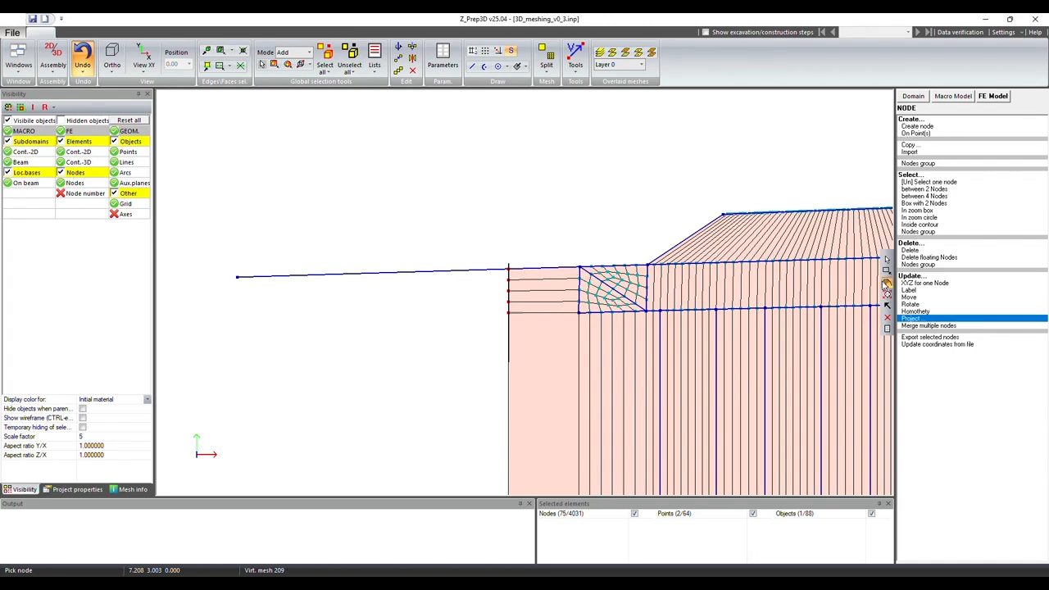
{"action": "middle_click_drag", "start_coordinate": [574, 328], "coordinate": [639, 353]}
{"action": "left_click", "coordinate": [349, 55]}
{"action": "scroll", "coordinate": [481, 183], "scroll_direction": "down", "scroll_amount": 3}
{"action": "middle_click_drag", "start_coordinate": [891, 287], "coordinate": [515, 263]}
{"action": "scroll", "coordinate": [547, 218], "scroll_direction": "up", "scroll_amount": 3}
{"action": "middle_click_drag", "start_coordinate": [545, 190], "coordinate": [603, 311]}
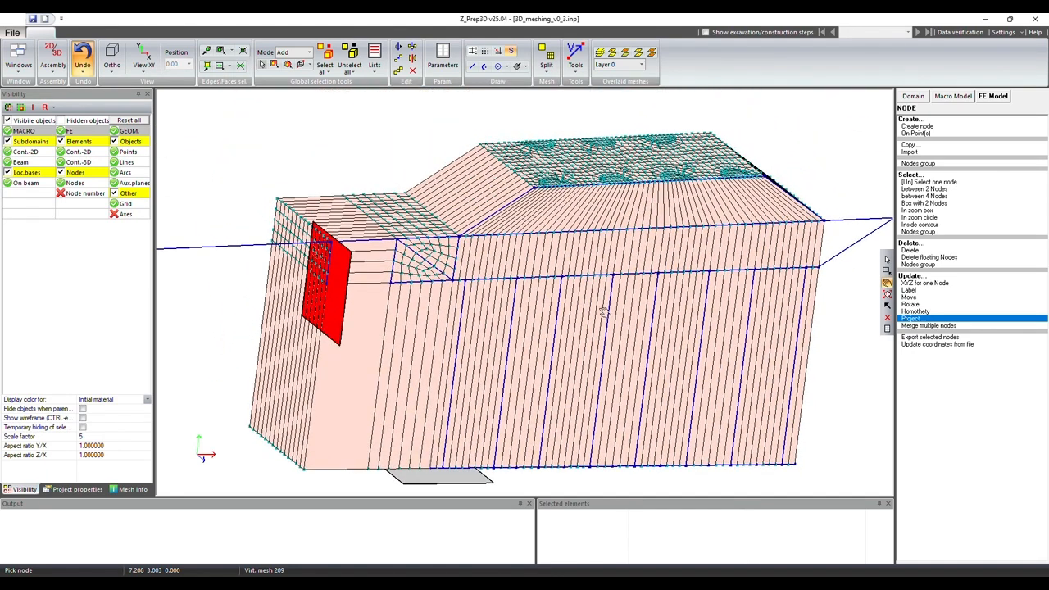
Step: Box-select the trapezoidal embankment elements above the sloping line in the XY view for Continuum 3D editing
{"action": "left_click", "coordinate": [144, 72]}
{"action": "left_click", "coordinate": [141, 93]}
{"action": "scroll", "coordinate": [492, 172], "scroll_direction": "up", "scroll_amount": 3}
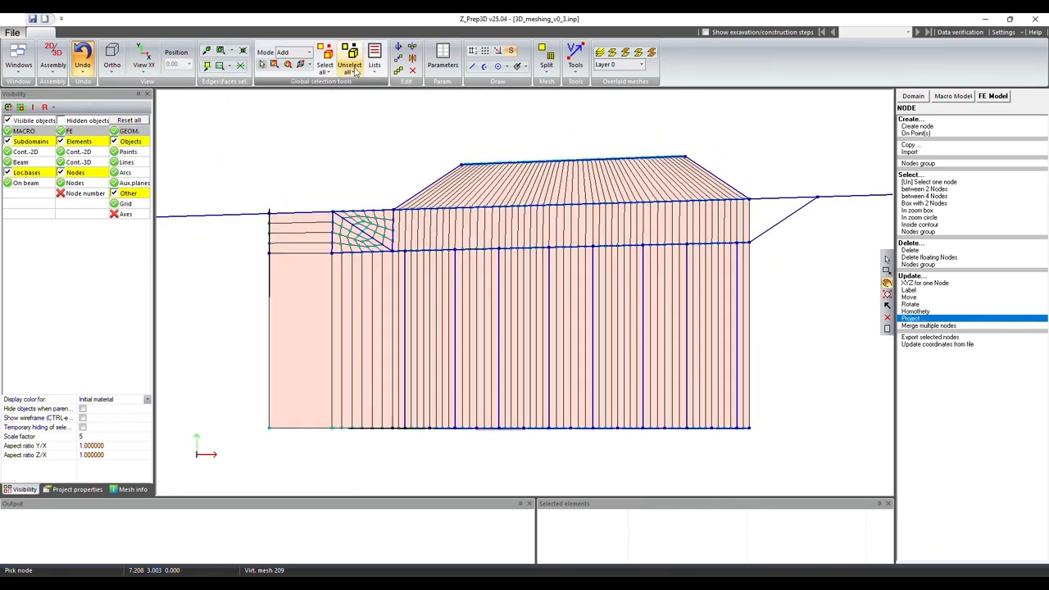
{"action": "left_click", "coordinate": [275, 66]}
{"action": "left_click_drag", "start_coordinate": [714, 127], "coordinate": [375, 174]}
{"action": "left_click", "coordinate": [994, 98]}
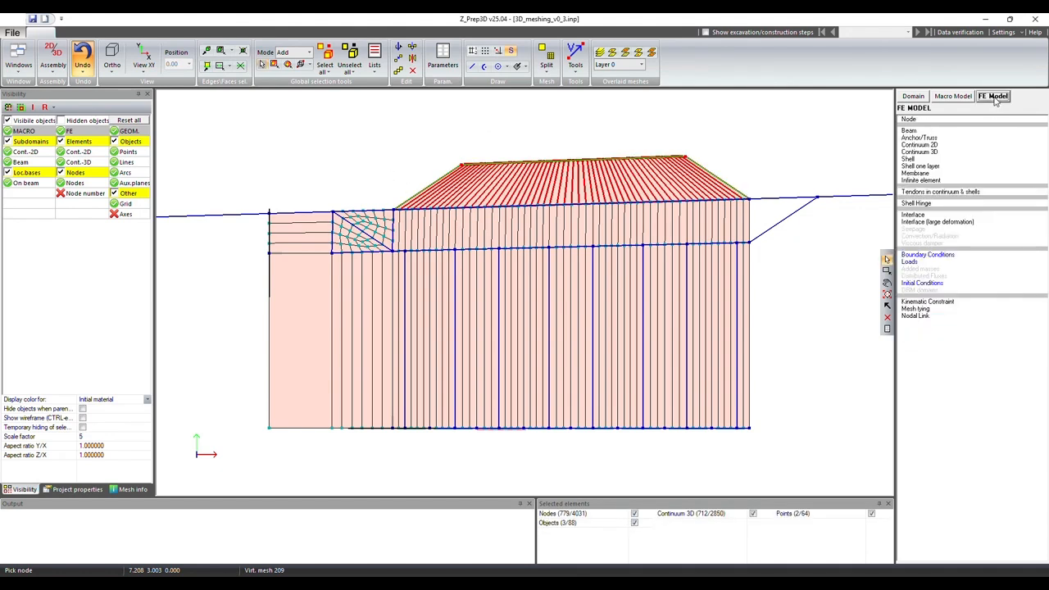
{"action": "left_click", "coordinate": [920, 151]}
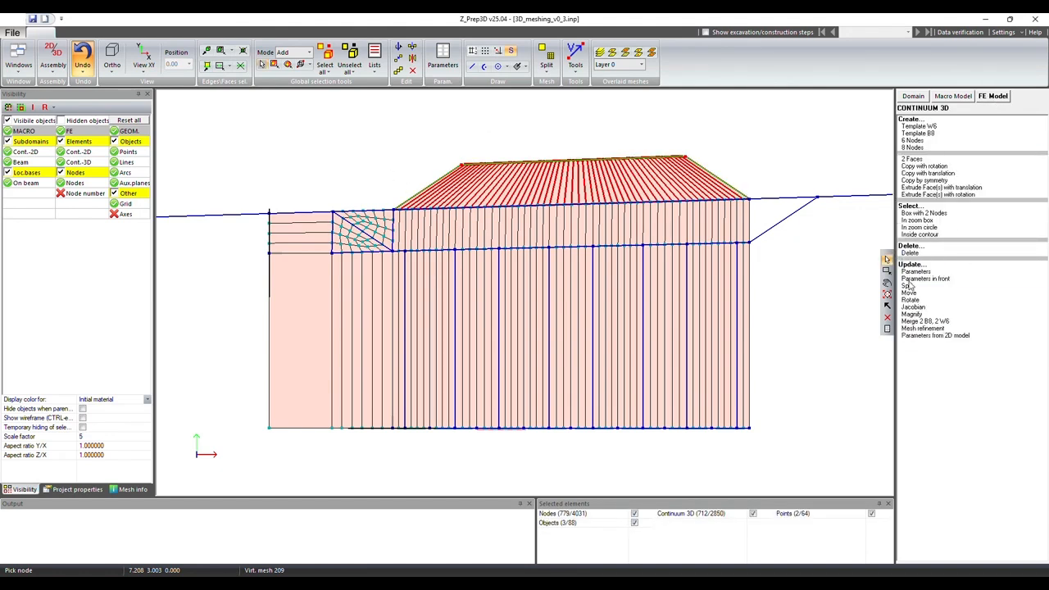
{"action": "left_click", "coordinate": [912, 280]}
{"action": "left_click", "coordinate": [607, 391]}
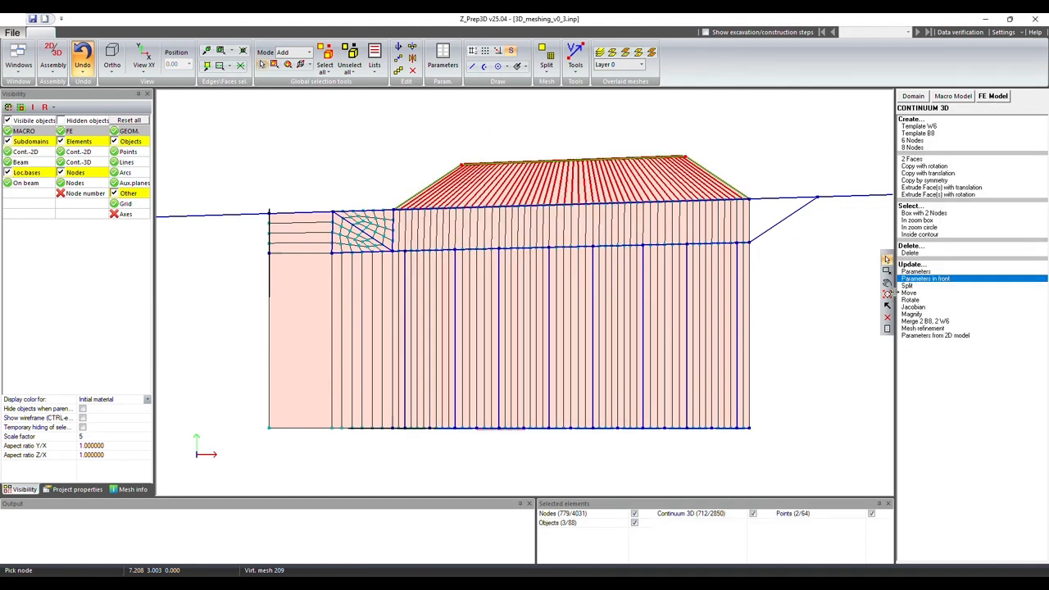
{"action": "left_click", "coordinate": [907, 286]}
{"action": "left_click", "coordinate": [536, 322]}
{"action": "left_click", "coordinate": [572, 188]}
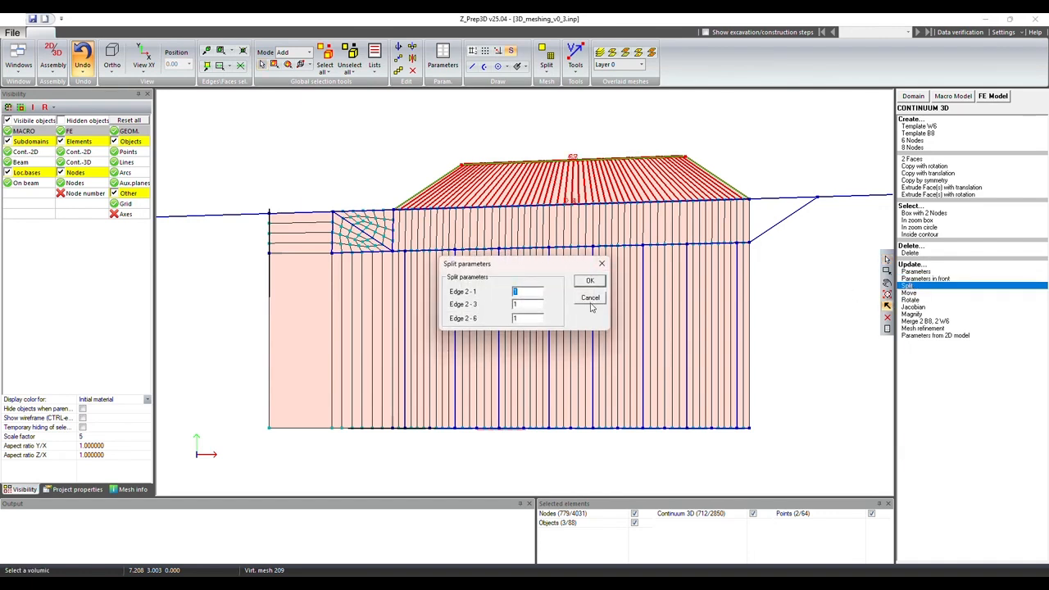
{"action": "left_click", "coordinate": [590, 302]}
Step: Split all selected embankment elements into 6 along Edge 6-2, keeping 1 on Edges 6-5 and 6-7
{"action": "left_click", "coordinate": [886, 284]}
{"action": "left_click_drag", "start_coordinate": [513, 290], "coordinate": [603, 334]}
{"action": "scroll", "coordinate": [576, 219], "scroll_direction": "up", "scroll_amount": 5}
{"action": "middle_click_drag", "start_coordinate": [711, 177], "coordinate": [605, 348]}
{"action": "left_click_drag", "start_coordinate": [605, 348], "coordinate": [676, 276]}
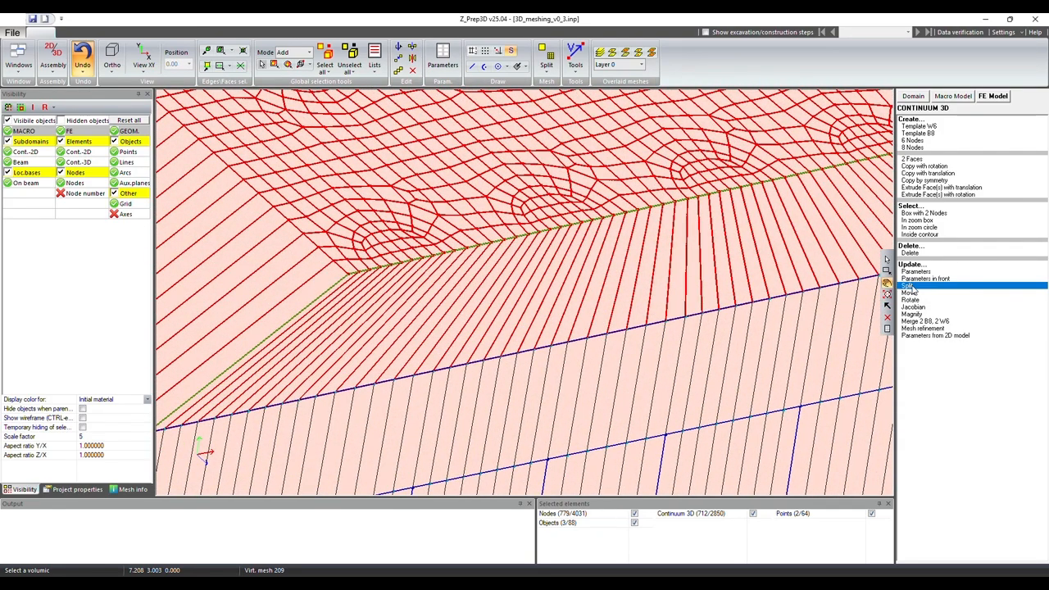
{"action": "left_click", "coordinate": [910, 286]}
{"action": "left_click", "coordinate": [537, 324]}
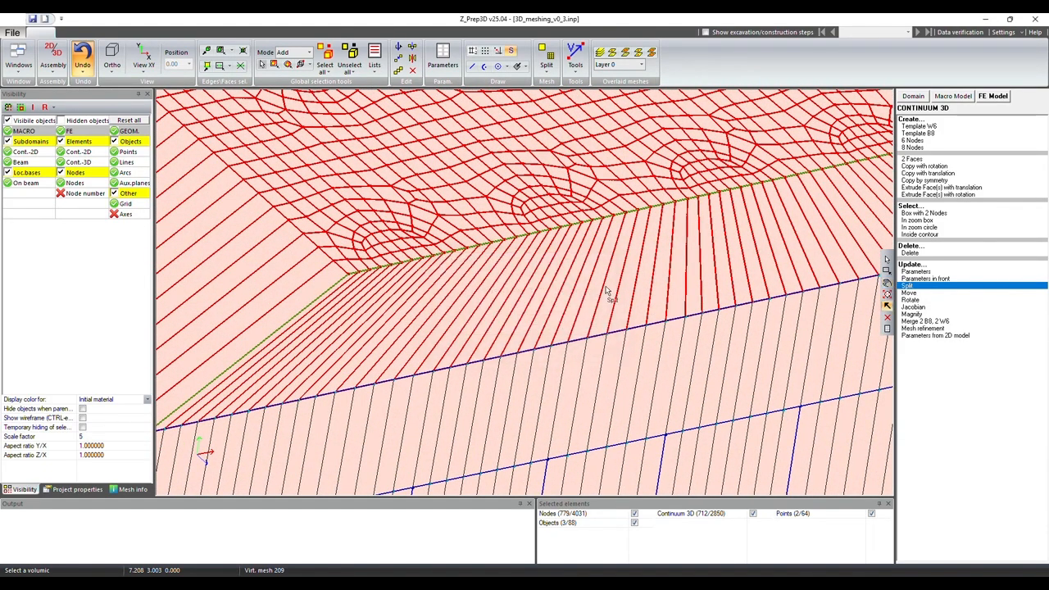
{"action": "left_click", "coordinate": [640, 235]}
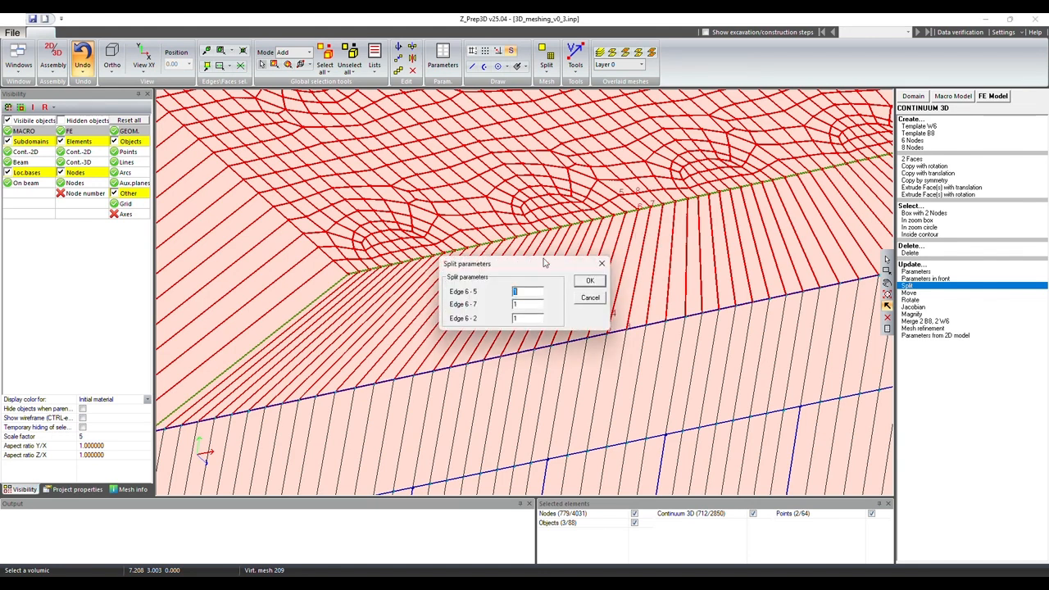
{"action": "left_click_drag", "start_coordinate": [544, 261], "coordinate": [475, 227]}
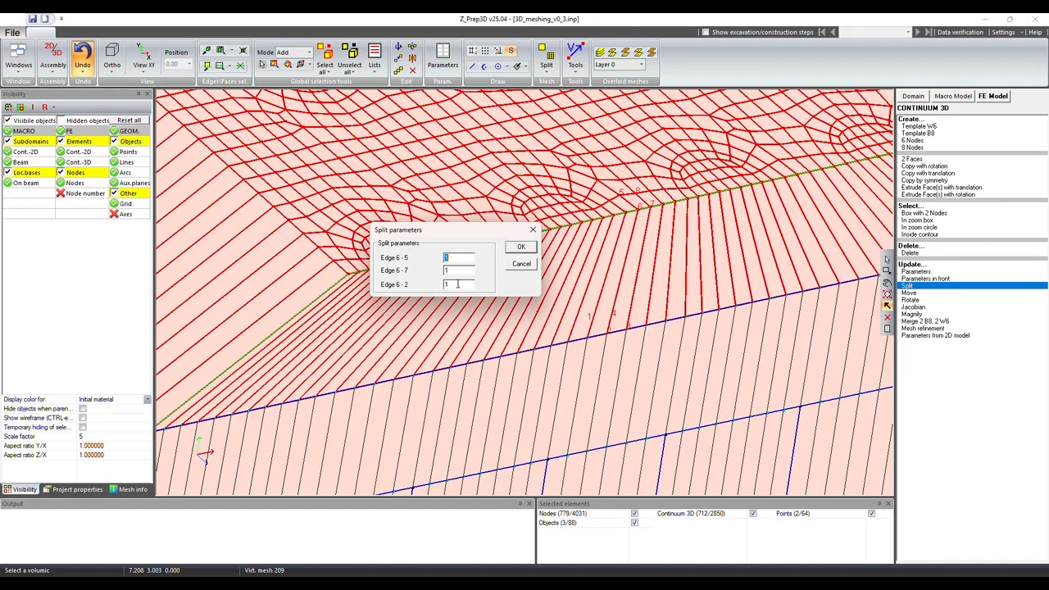
{"action": "left_click", "coordinate": [521, 247]}
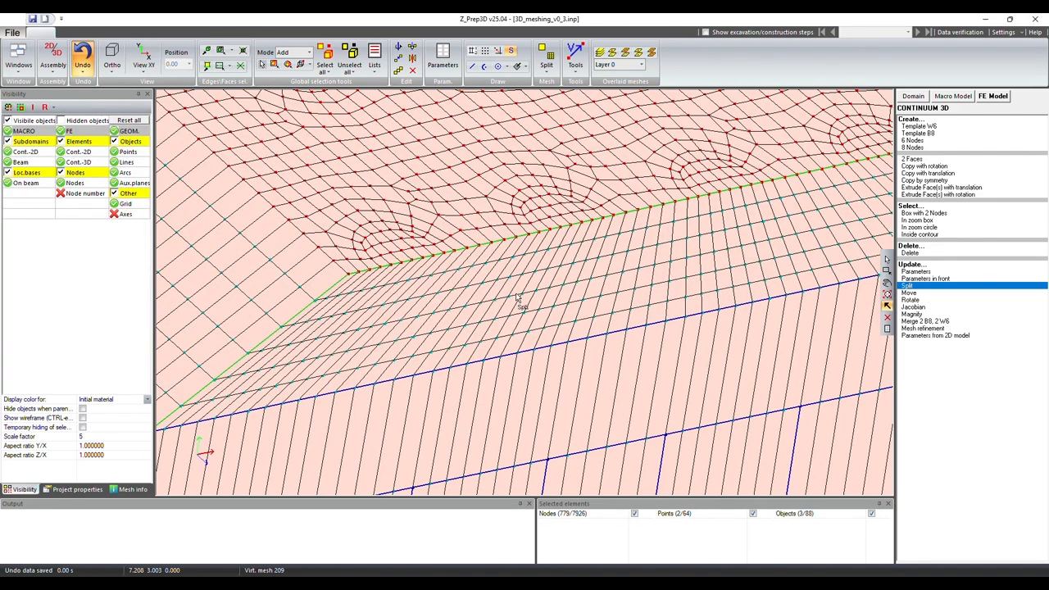
{"action": "scroll", "coordinate": [521, 300], "scroll_direction": "down", "scroll_amount": 4}
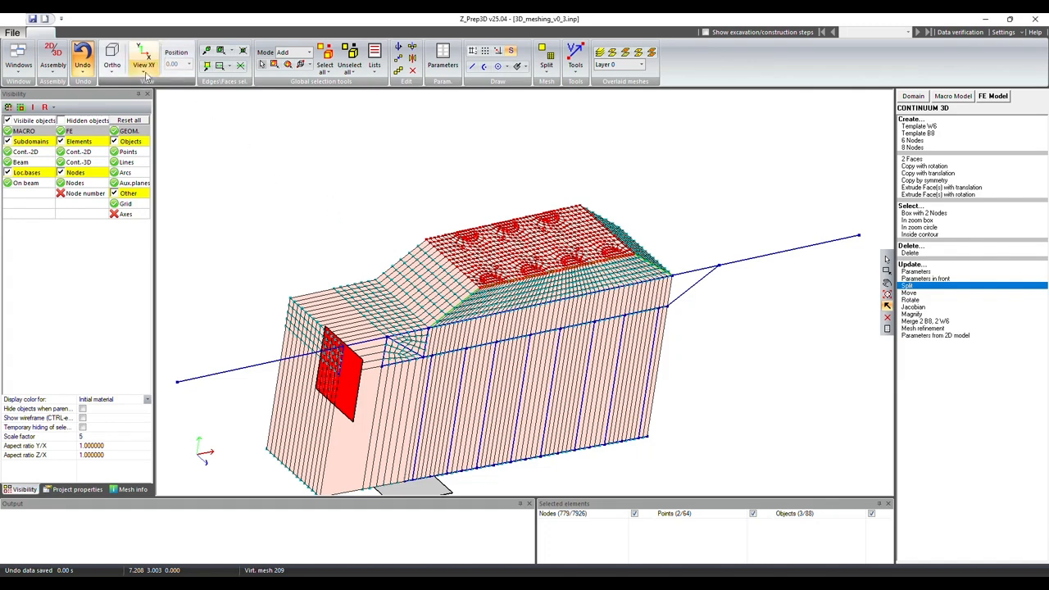
{"action": "left_click", "coordinate": [144, 62]}
{"action": "scroll", "coordinate": [536, 297], "scroll_direction": "up", "scroll_amount": 5}
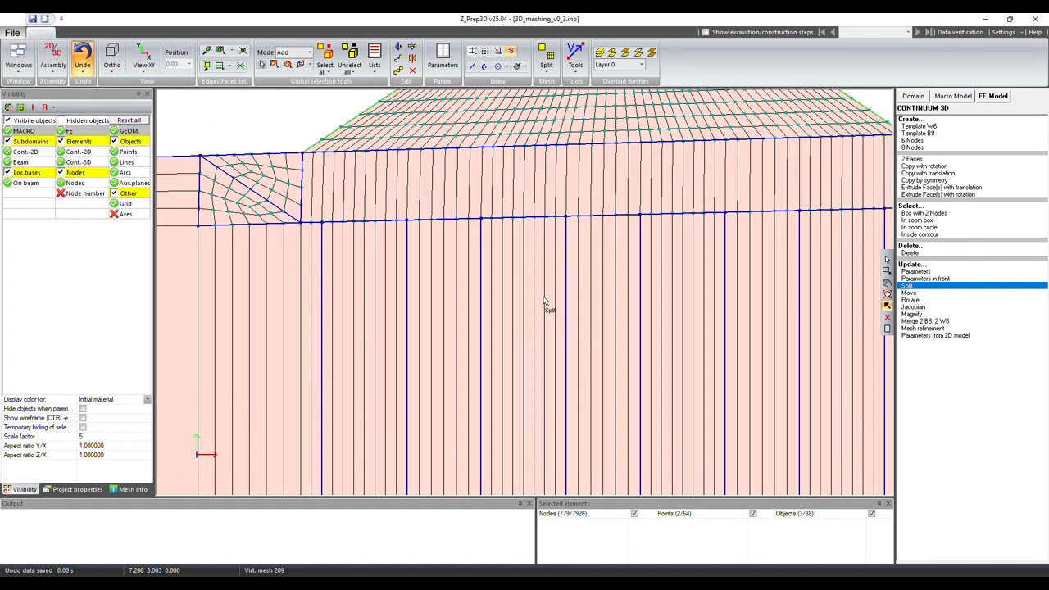
{"action": "scroll", "coordinate": [539, 301], "scroll_direction": "down", "scroll_amount": 2}
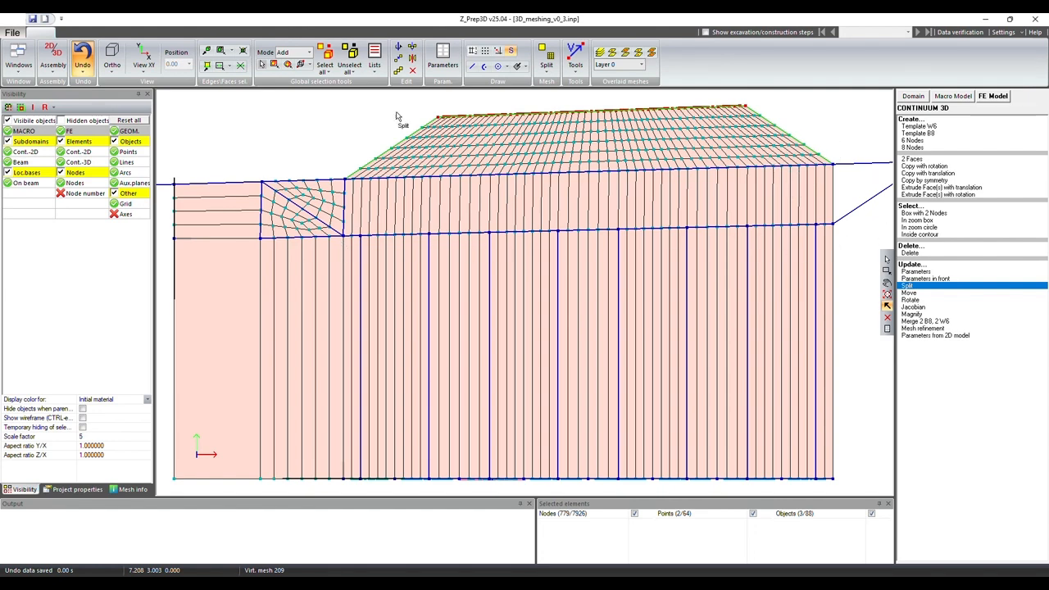
{"action": "left_click", "coordinate": [282, 65]}
{"action": "left_click_drag", "start_coordinate": [341, 165], "coordinate": [864, 240]}
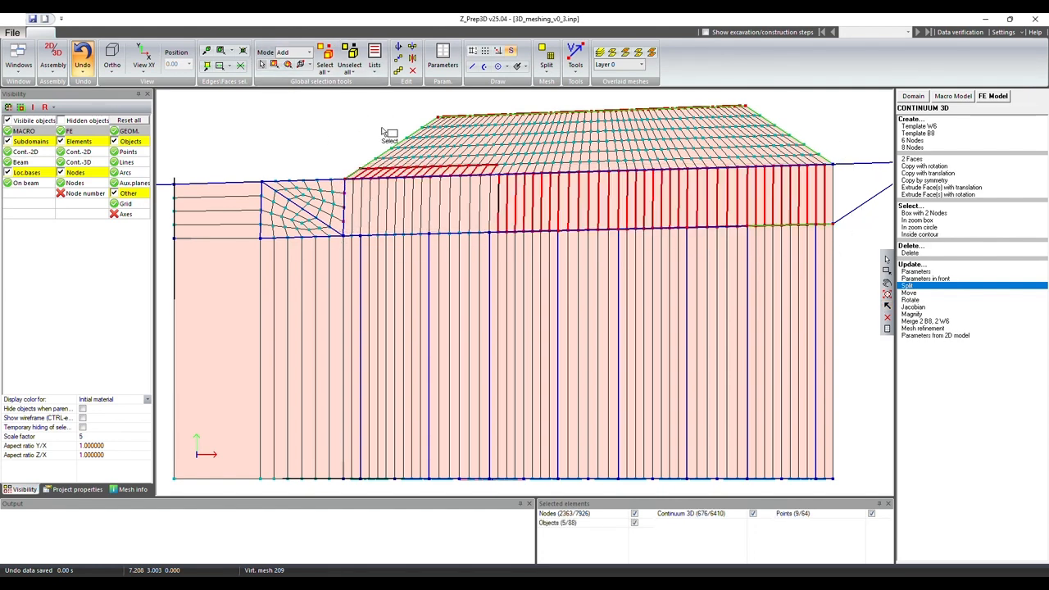
{"action": "left_click", "coordinate": [354, 54]}
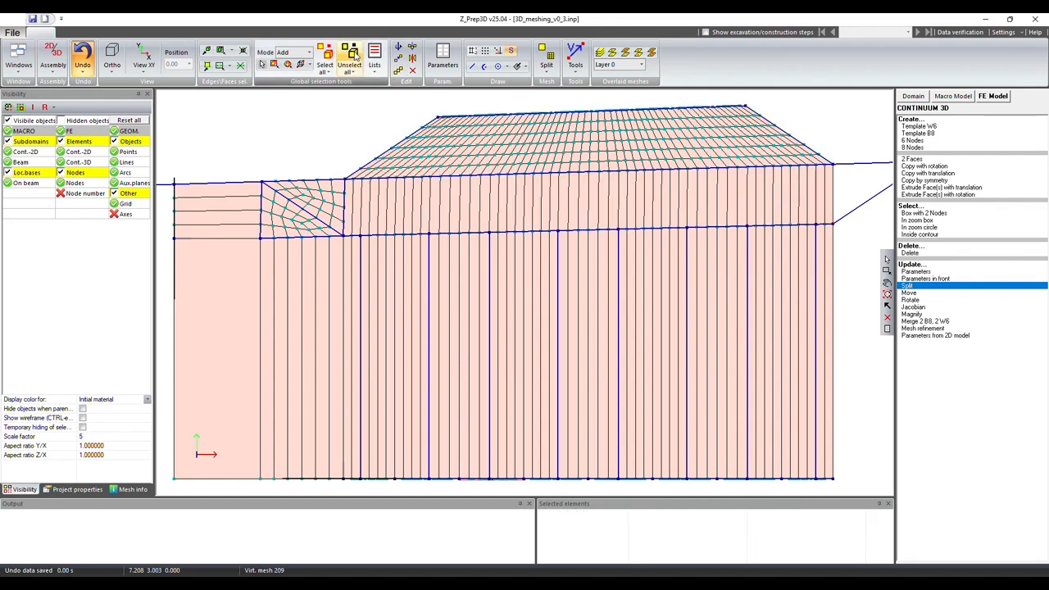
Step: Select the sloping layer directly beneath the embankment with a closed contour and split all its elements into four layers along Edge 7-3
{"action": "left_click", "coordinate": [310, 68]}
{"action": "left_click", "coordinate": [320, 78]}
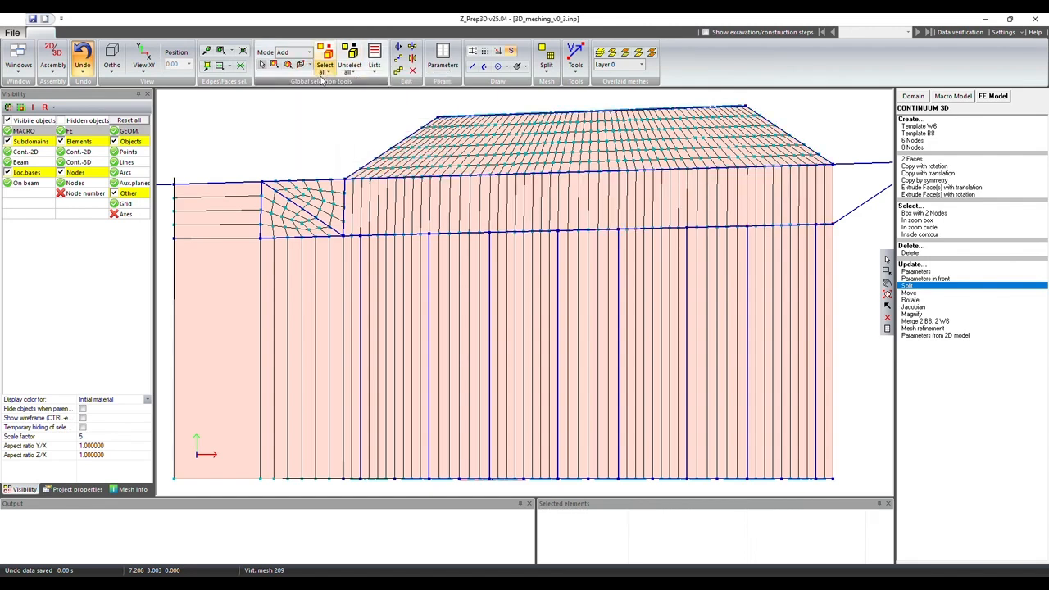
{"action": "left_click", "coordinate": [340, 172]}
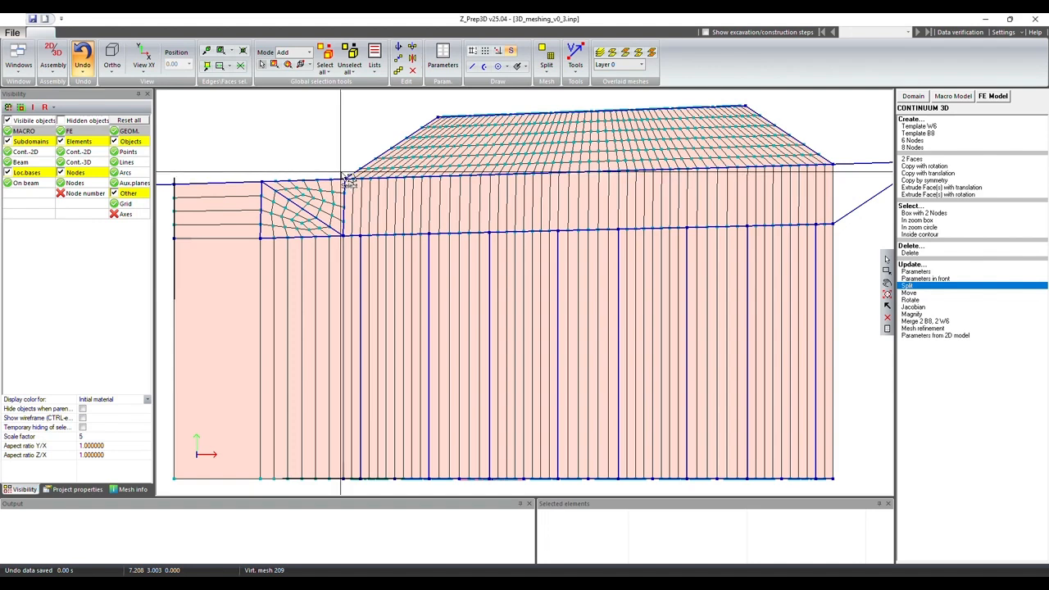
{"action": "left_click", "coordinate": [342, 235]}
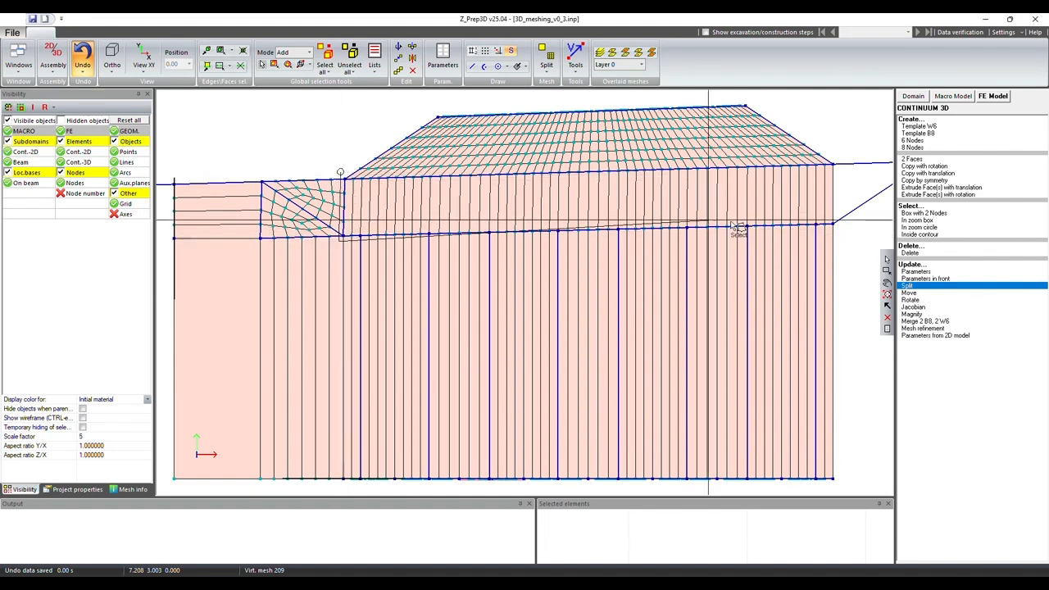
{"action": "left_click", "coordinate": [849, 228]}
{"action": "left_click", "coordinate": [844, 159]}
{"action": "left_click", "coordinate": [342, 173]}
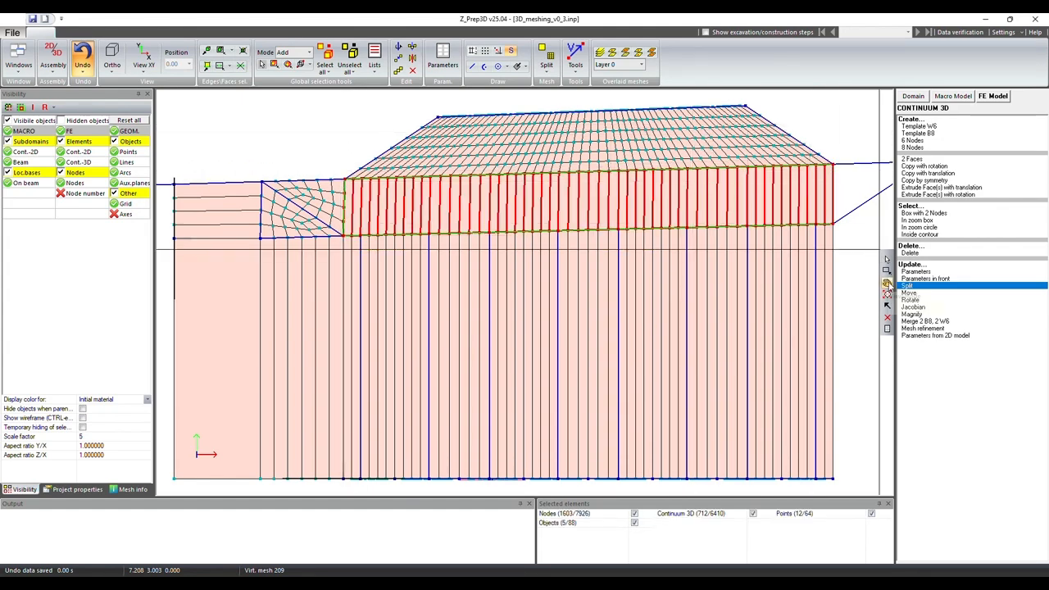
{"action": "left_click", "coordinate": [887, 282]}
{"action": "left_click_drag", "start_coordinate": [618, 274], "coordinate": [483, 272]}
{"action": "scroll", "coordinate": [513, 236], "scroll_direction": "up", "scroll_amount": 3}
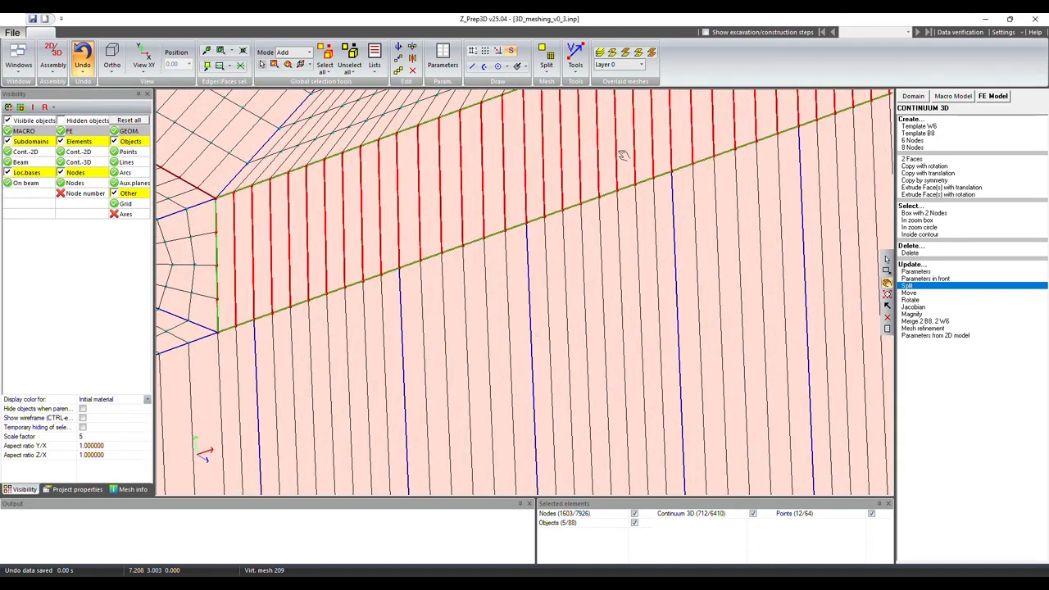
{"action": "middle_click_drag", "start_coordinate": [625, 156], "coordinate": [687, 240]}
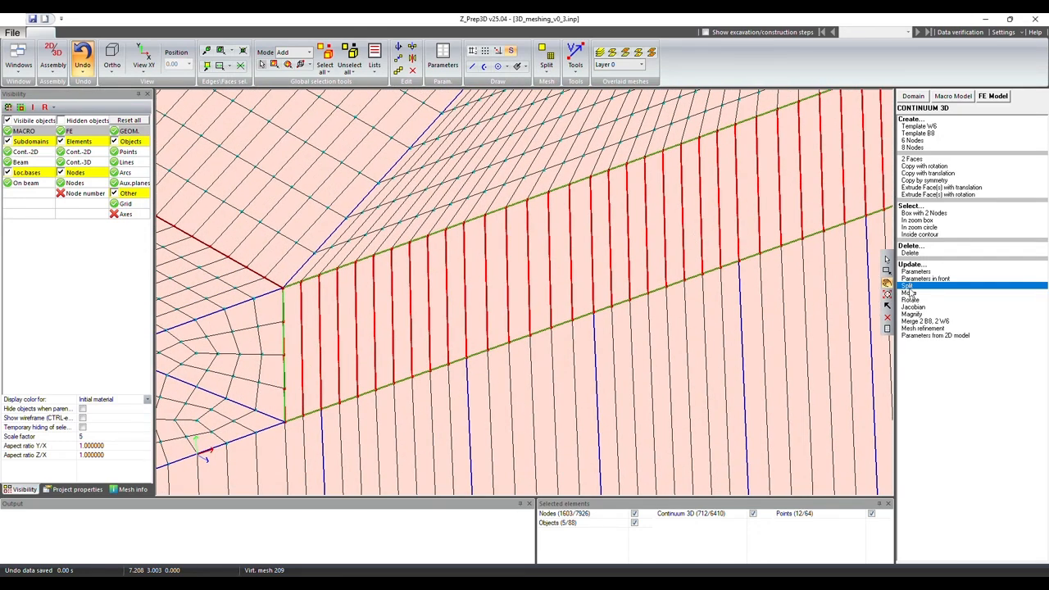
{"action": "left_click", "coordinate": [910, 290]}
{"action": "left_click", "coordinate": [537, 323]}
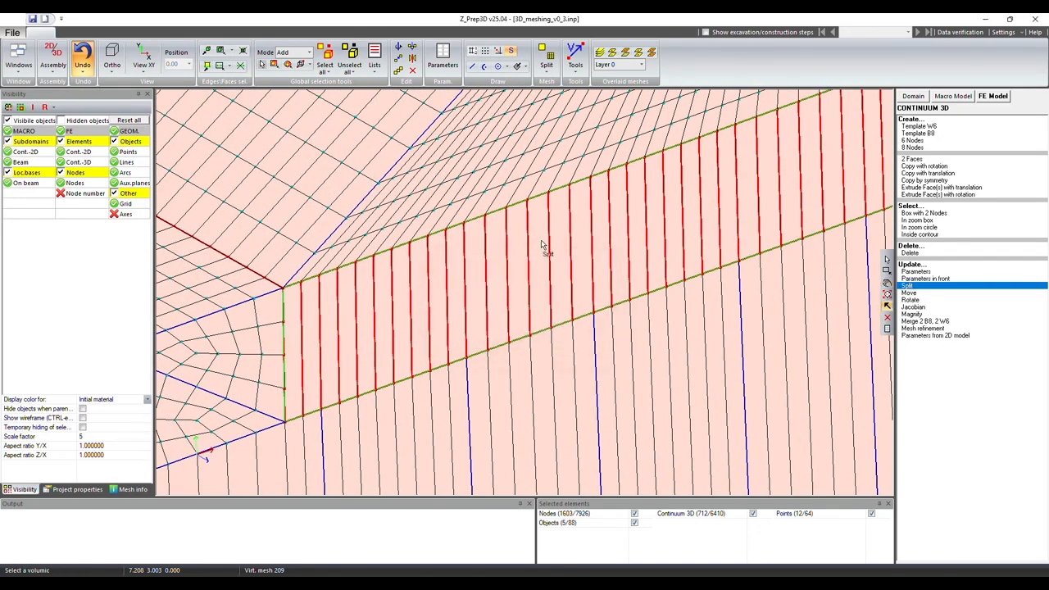
{"action": "left_click", "coordinate": [541, 240]}
{"action": "left_click_drag", "start_coordinate": [555, 271], "coordinate": [358, 226]}
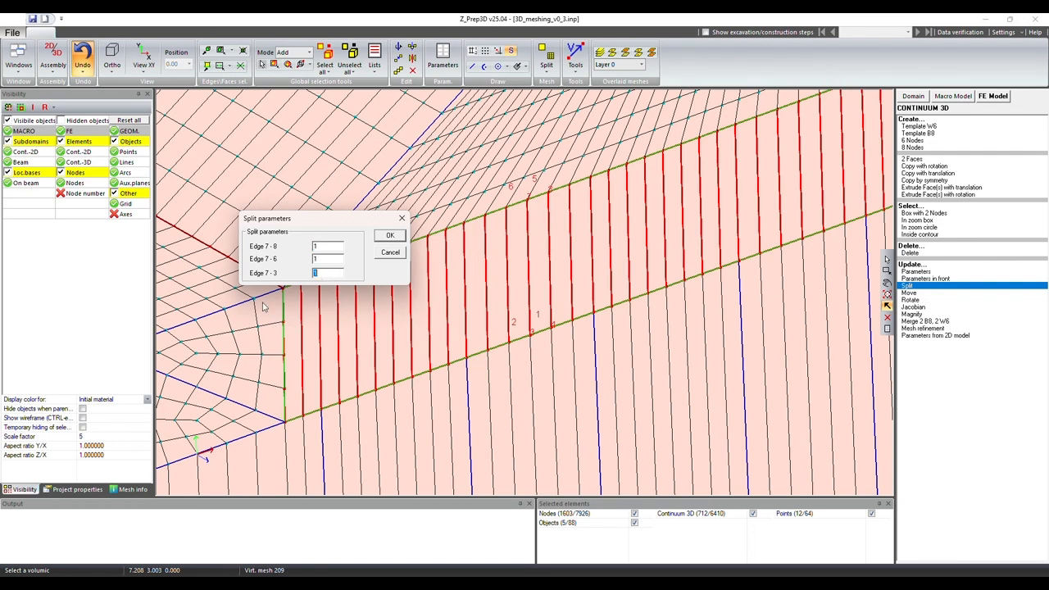
{"action": "left_click", "coordinate": [392, 238]}
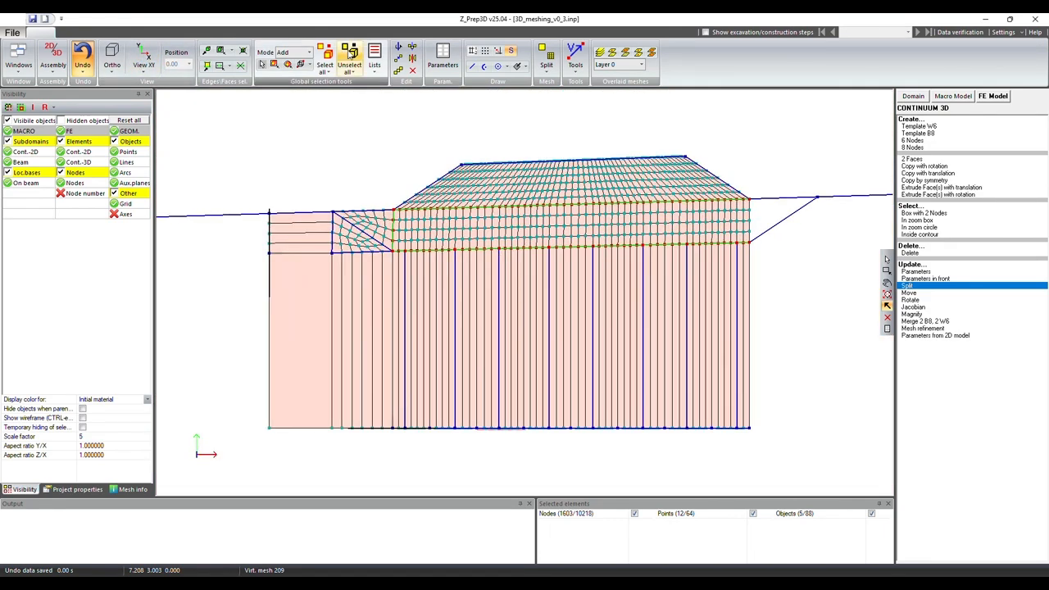
Step: Box-select the tall base block elements and split them all into 12 along Edge 5-1, keeping 1 on Edges 5-6 and 5-8
{"action": "left_click_drag", "start_coordinate": [818, 373], "coordinate": [243, 468]}
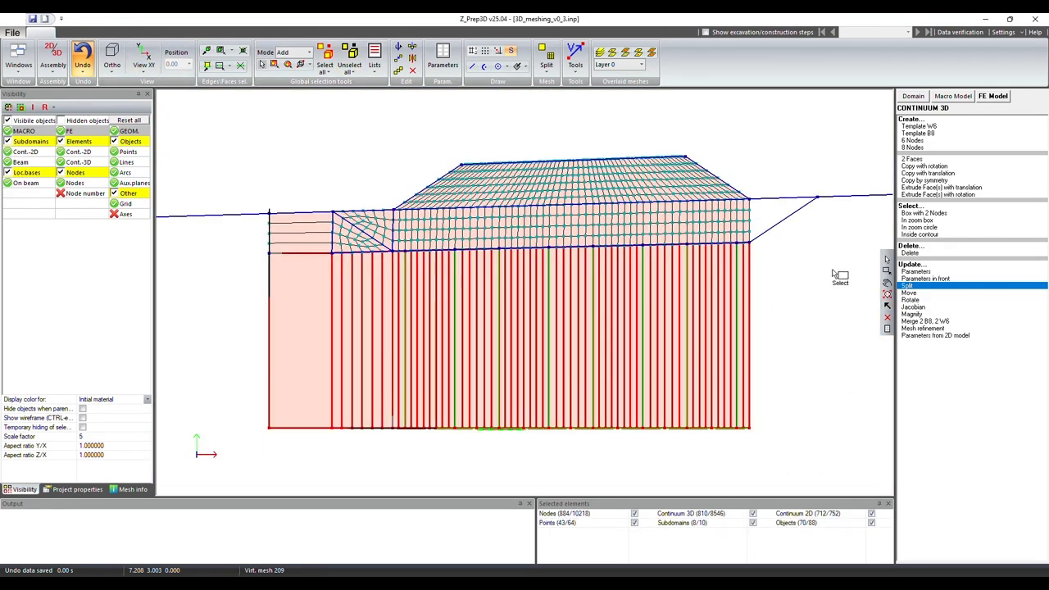
{"action": "middle_click_drag", "start_coordinate": [517, 312], "coordinate": [628, 335]}
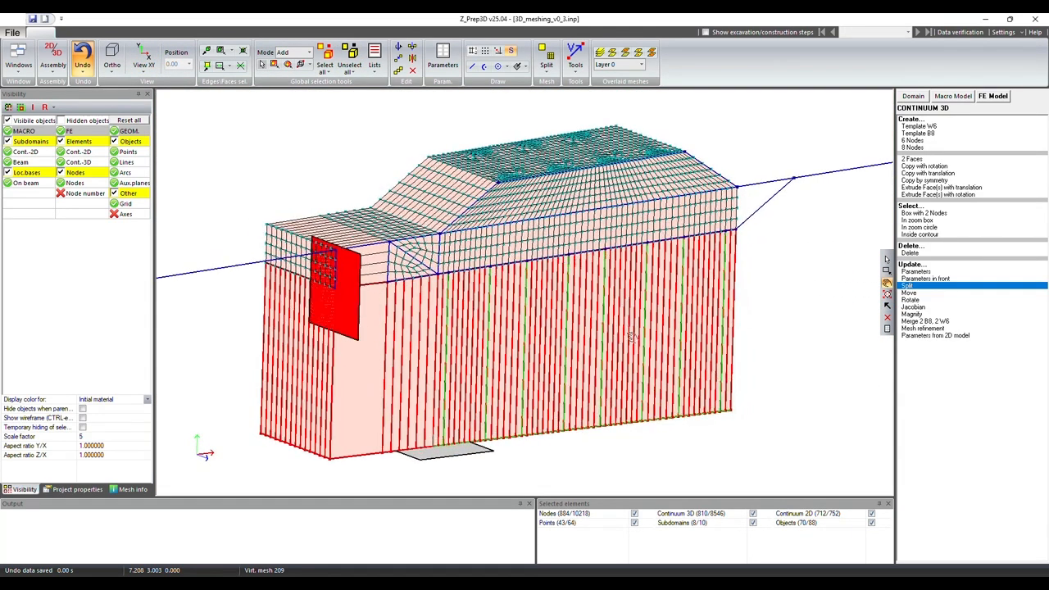
{"action": "scroll", "coordinate": [525, 422], "scroll_direction": "up", "scroll_amount": 3}
{"action": "left_click", "coordinate": [489, 442]}
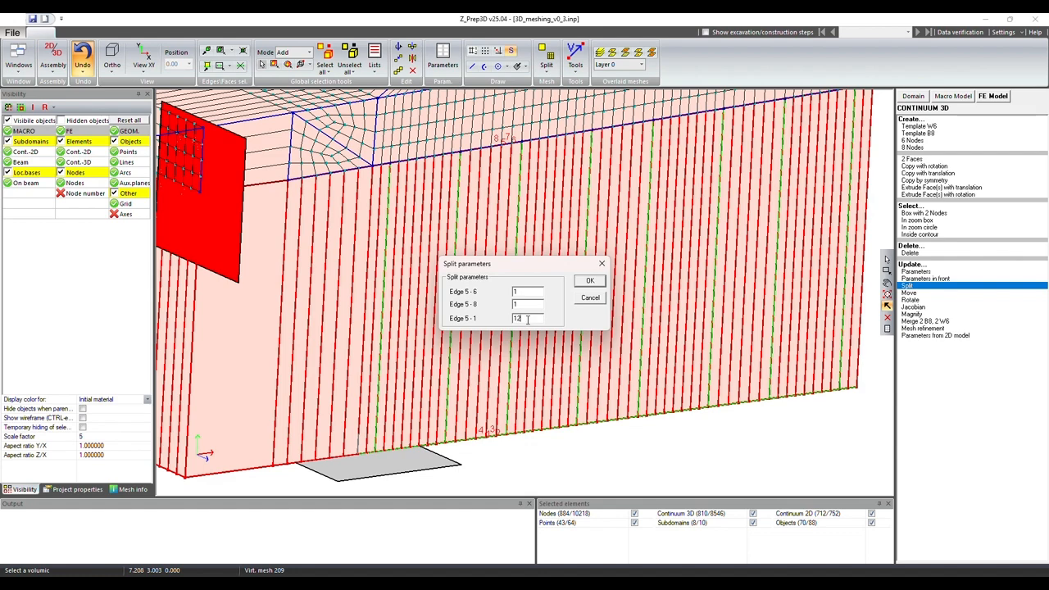
{"action": "left_click", "coordinate": [590, 281]}
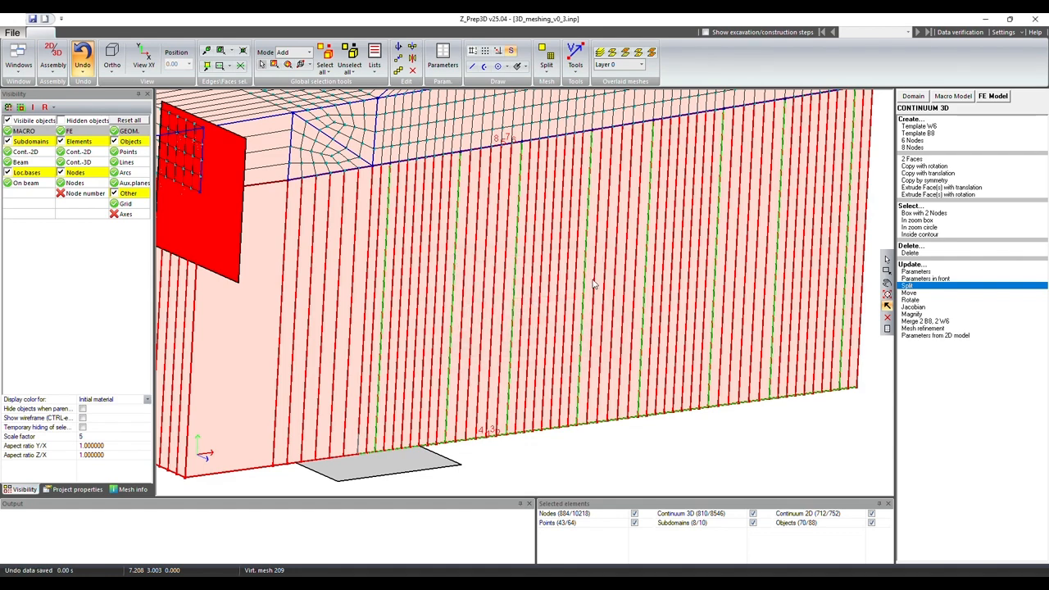
Step: Box-select the full-height column of wide elements at the extruded end in the XY view and split them all along horizontal Edge 8-4
{"action": "scroll", "coordinate": [594, 281], "scroll_direction": "down", "scroll_amount": 4}
{"action": "left_click", "coordinate": [141, 49]}
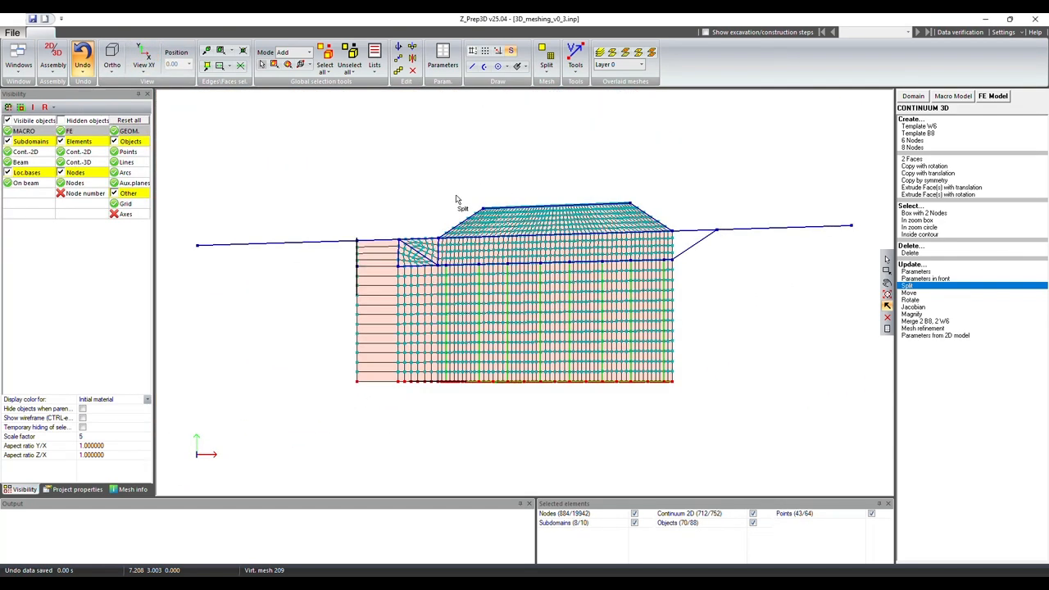
{"action": "scroll", "coordinate": [457, 199], "scroll_direction": "up", "scroll_amount": 3}
{"action": "left_click_drag", "start_coordinate": [277, 182], "coordinate": [190, 449]}
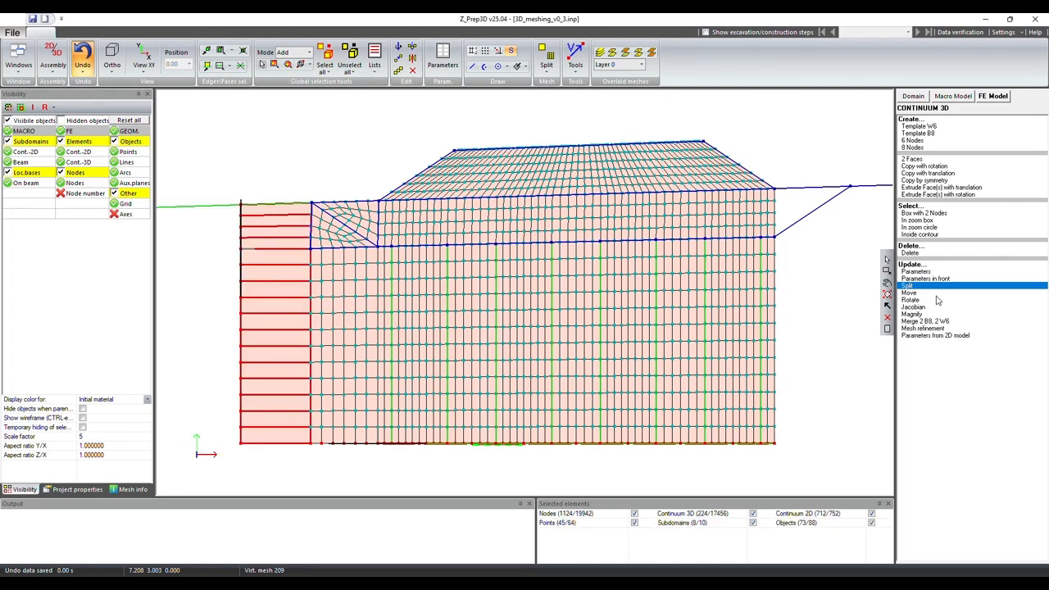
{"action": "left_click", "coordinate": [887, 282]}
{"action": "left_click_drag", "start_coordinate": [571, 293], "coordinate": [666, 323]}
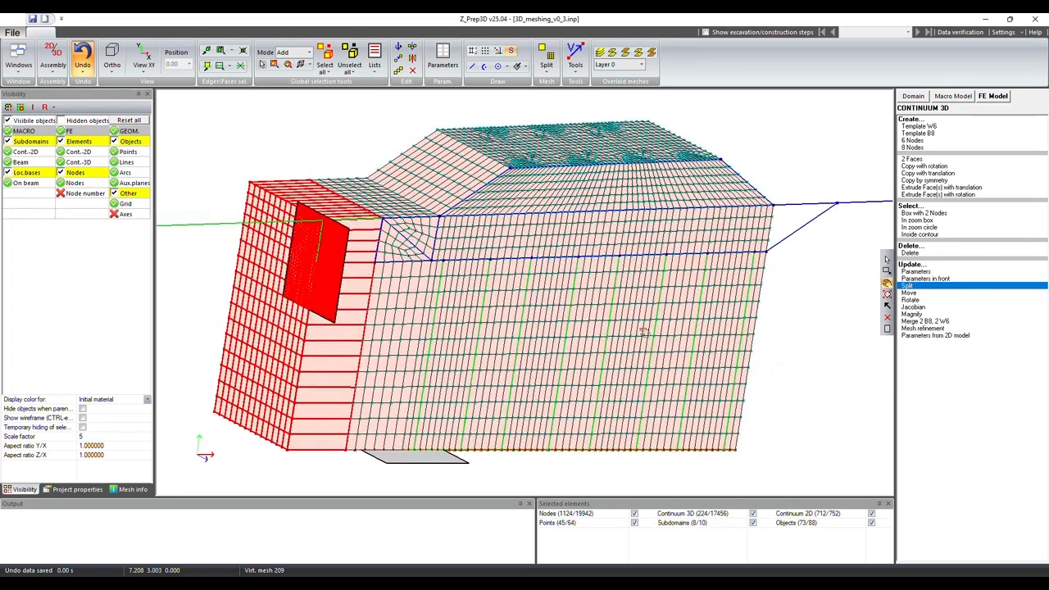
{"action": "left_click_drag", "start_coordinate": [447, 406], "coordinate": [572, 367]}
{"action": "middle_click_drag", "start_coordinate": [571, 367], "coordinate": [602, 337]}
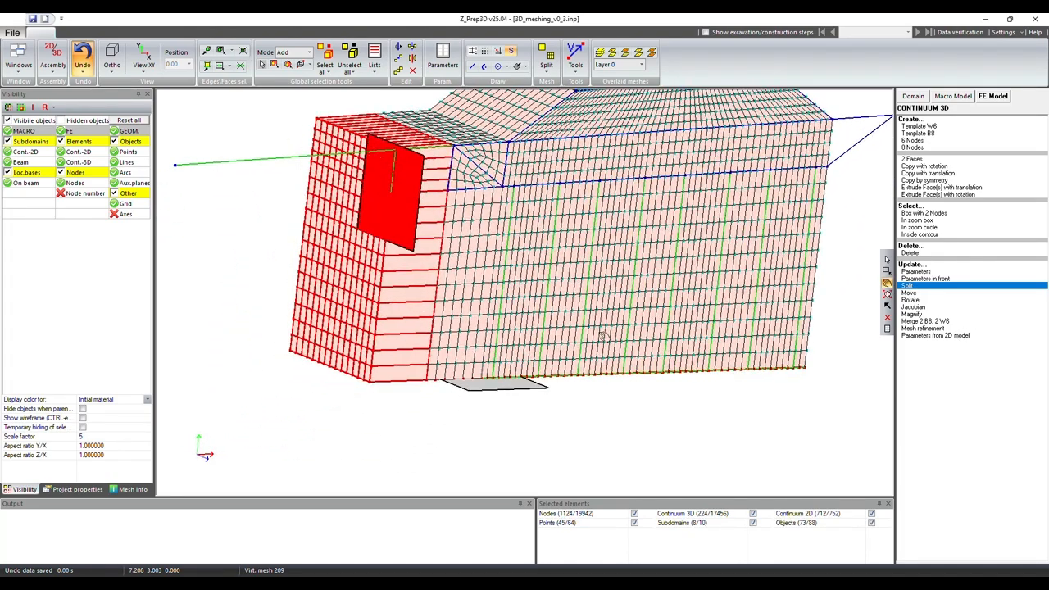
{"action": "scroll", "coordinate": [608, 338], "scroll_direction": "up", "scroll_amount": 4}
{"action": "left_click", "coordinate": [908, 285]}
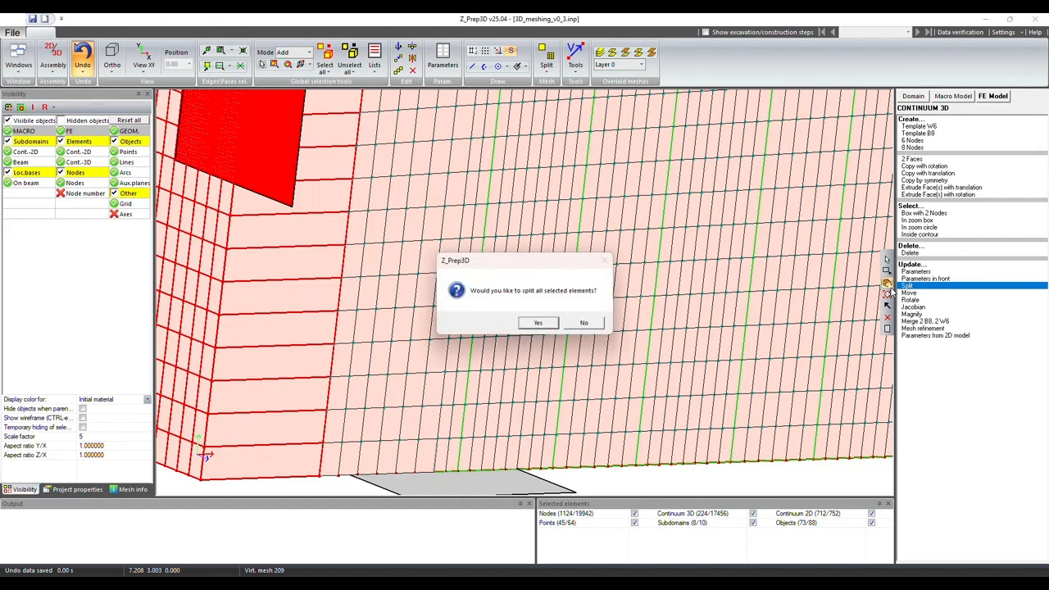
{"action": "left_click", "coordinate": [539, 323]}
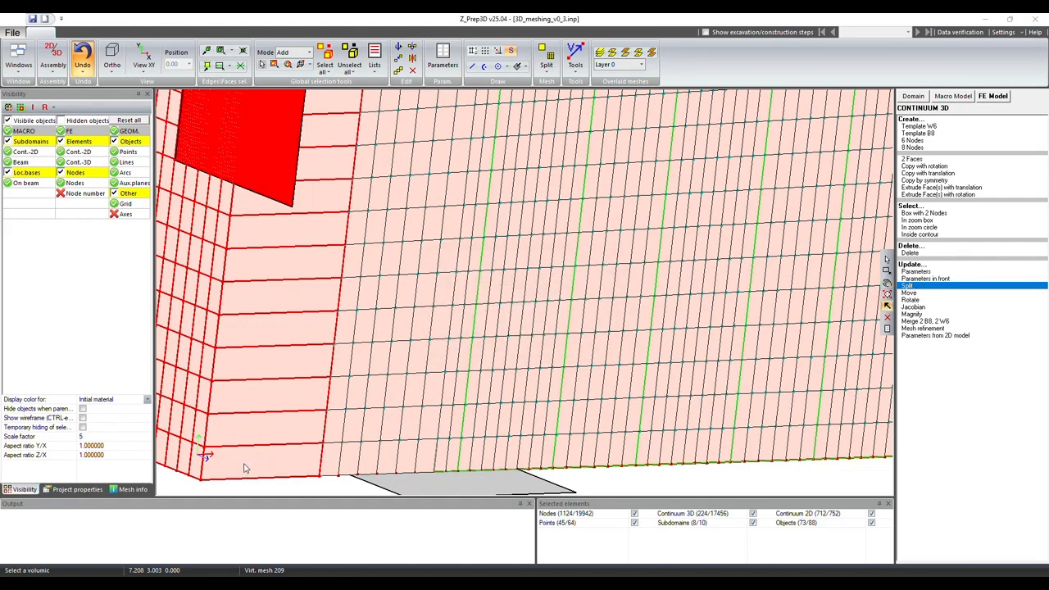
{"action": "left_click", "coordinate": [244, 468]}
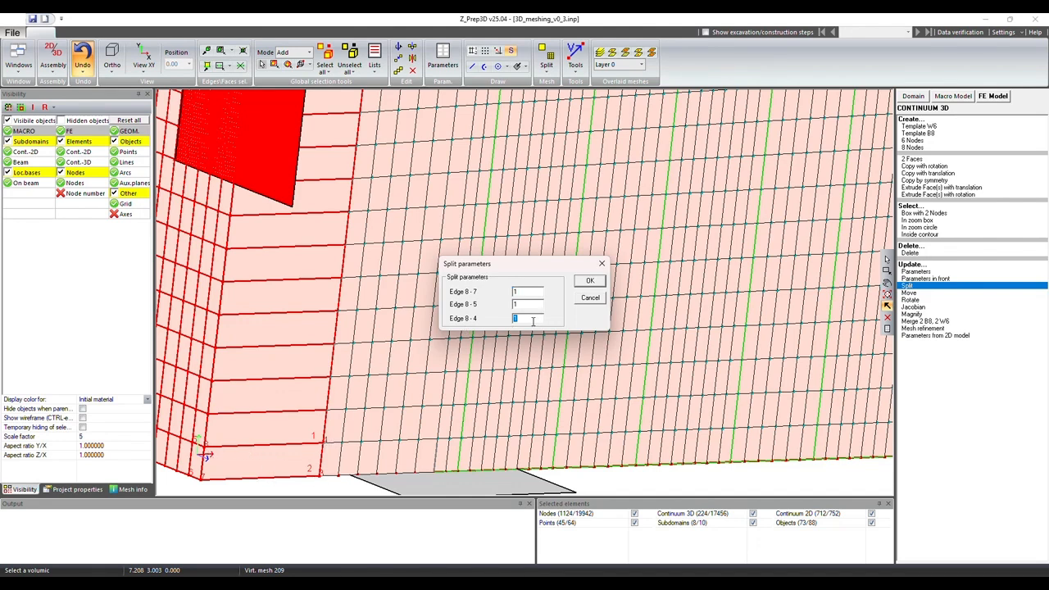
{"action": "left_click", "coordinate": [589, 281]}
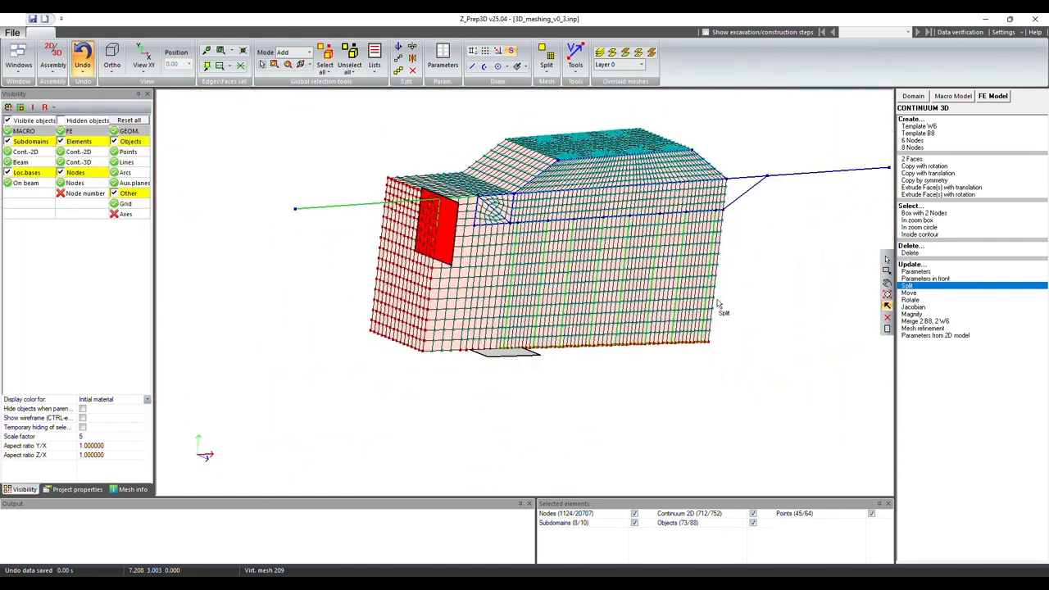
Step: Delete all auxiliary planes from the model
{"action": "left_click", "coordinate": [886, 283]}
{"action": "left_click_drag", "start_coordinate": [669, 289], "coordinate": [594, 294]}
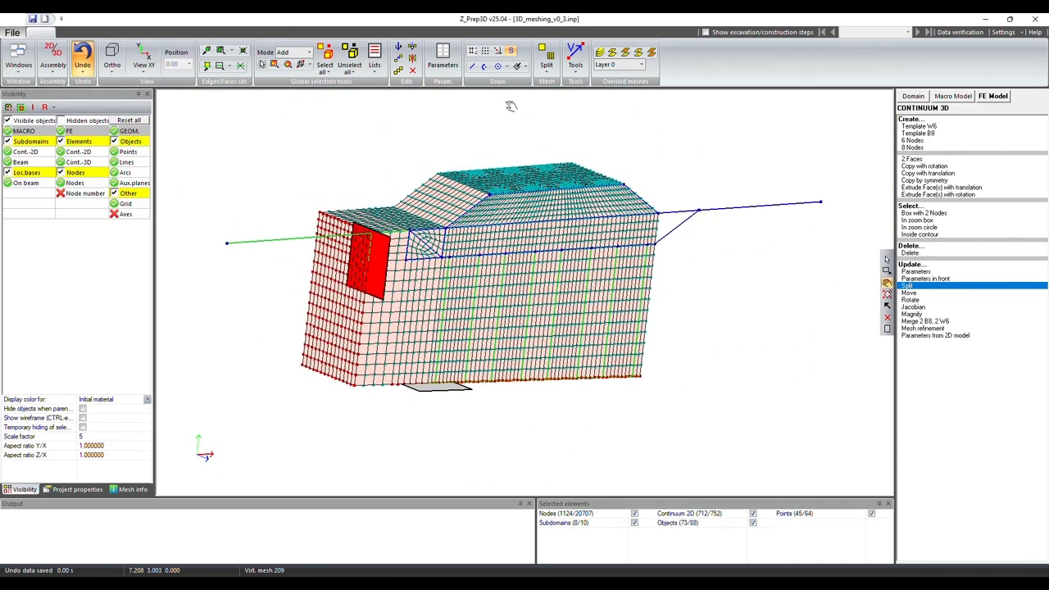
{"action": "left_click", "coordinate": [465, 36]}
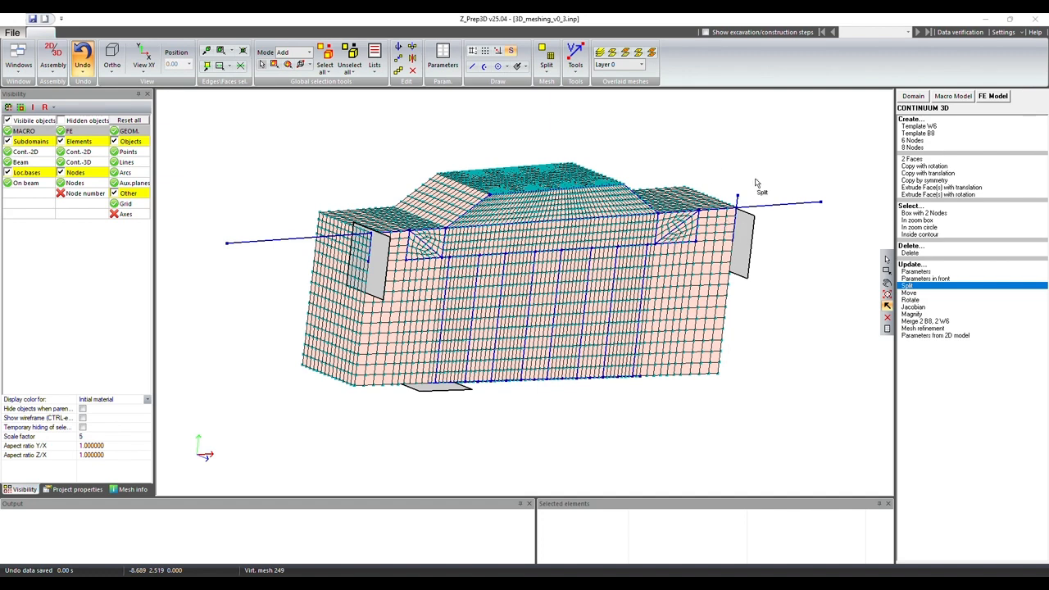
{"action": "left_click", "coordinate": [526, 69]}
{"action": "left_click", "coordinate": [541, 132]}
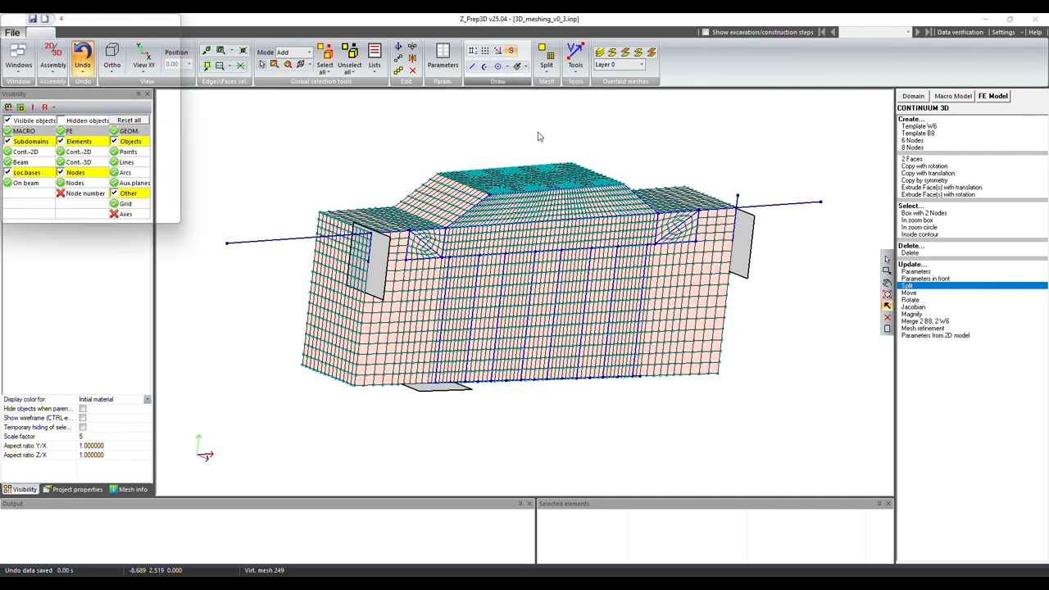
{"action": "left_click", "coordinate": [174, 161]}
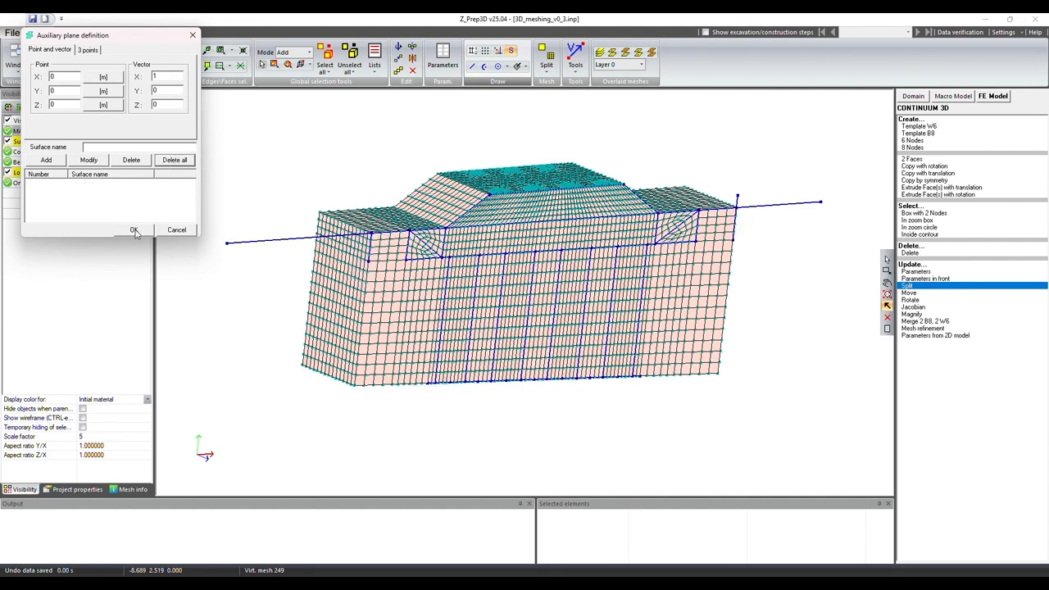
{"action": "left_click", "coordinate": [134, 230]}
{"action": "left_click", "coordinate": [886, 285]}
{"action": "left_click_drag", "start_coordinate": [506, 403], "coordinate": [541, 272]}
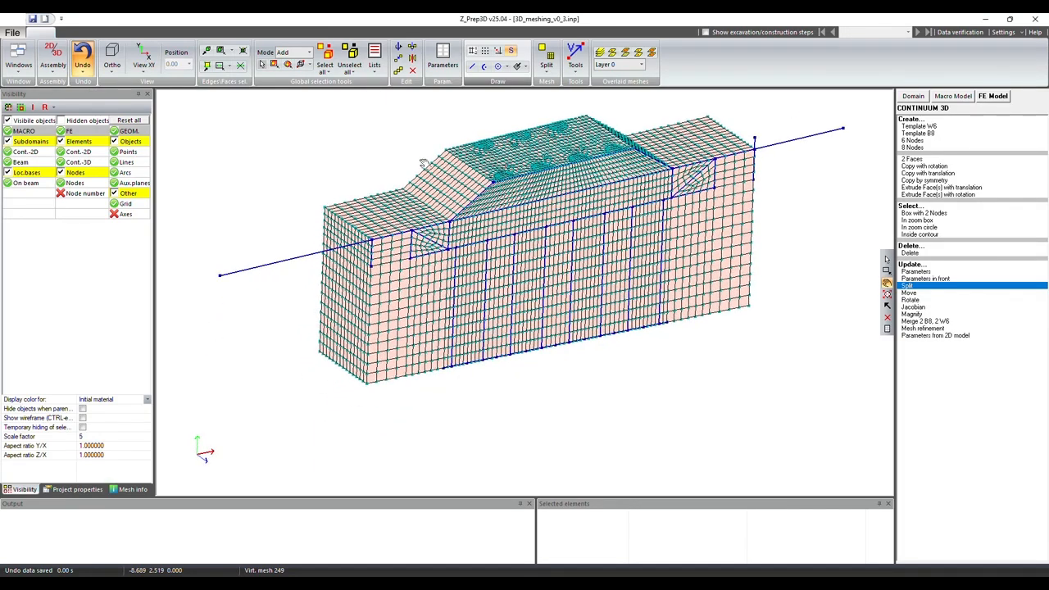